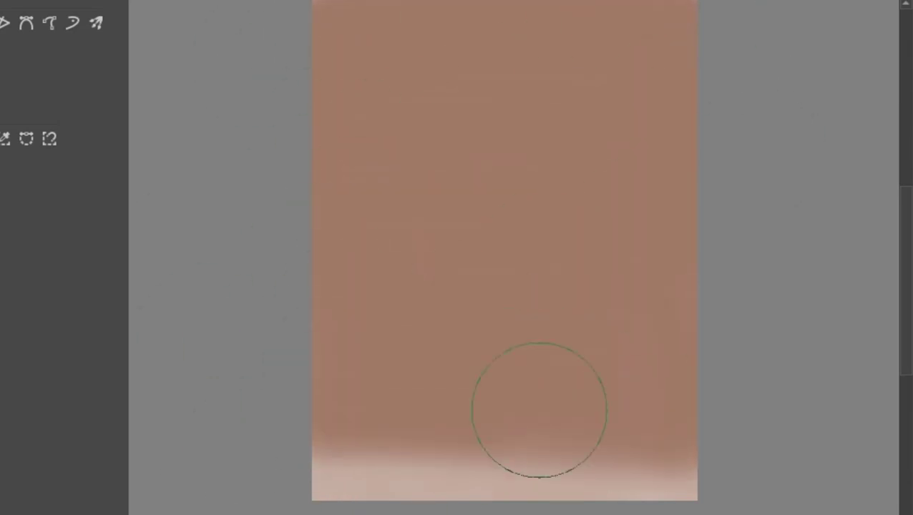
Cover the pale strip along the canvas's lower edge with the brown background colour
mouse_move(666, 29)
left_mouse_down()
mouse_move(618, 95)
mouse_move(644, 246)
left_mouse_up()
mouse_move(322, 118)
left_mouse_down()
mouse_move(322, 413)
mouse_move(444, 461)
left_mouse_up()
key("ctrl+z")
key("ctrl+z")
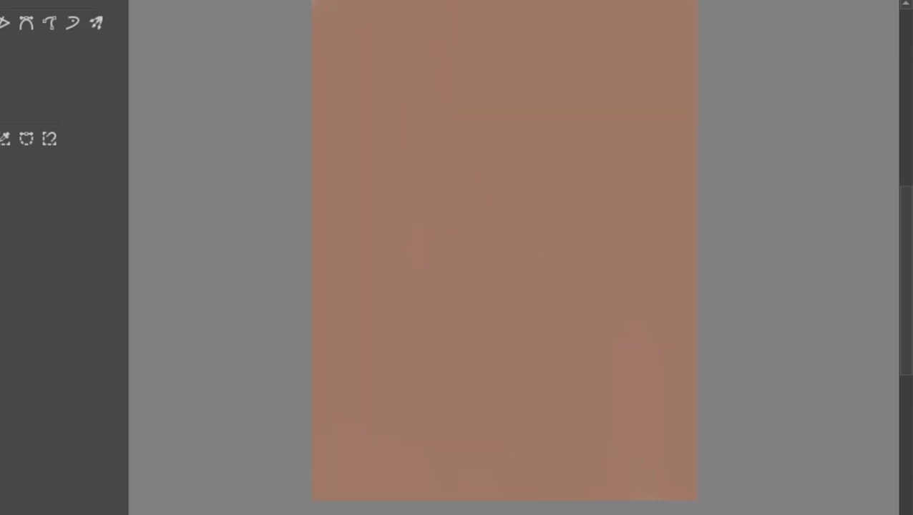
Try to sketch the pizza's rounded outline with thick yellow strokes, cut off by the canvas's right edge
left_click_drag(478, 164, 652, 12)
left_click_drag(498, 146, 572, 498)
left_click_drag(462, 209, 579, 499)
left_click_drag(516, 85, 648, 13)
left_click_drag(472, 219, 572, 492)
left_click_drag(595, 22, 521, 451)
left_click_drag(627, 14, 697, 39)
left_click_drag(593, 27, 696, 12)
left_click_drag(533, 61, 606, 481)
left_click_drag(452, 280, 613, 499)
mouse_move(564, 499)
left_mouse_down()
mouse_move(429, 315)
mouse_move(697, 7)
left_mouse_up()
mouse_move(697, 29)
left_mouse_down()
mouse_move(425, 205)
mouse_move(591, 487)
left_mouse_up()
mouse_move(467, 397)
left_mouse_down()
mouse_move(570, 30)
mouse_move(678, 26)
left_mouse_up()
left_click_drag(586, 28, 430, 347)
Undo the thick yellow outline strokes
key("ctrl+z")
key("ctrl+z")
key("ctrl+z")
key("ctrl+z")
key("ctrl+z")
key("ctrl+z")
key("ctrl+z")
key("ctrl+z")
key("ctrl+z")
key("ctrl+z")
key("ctrl+z")
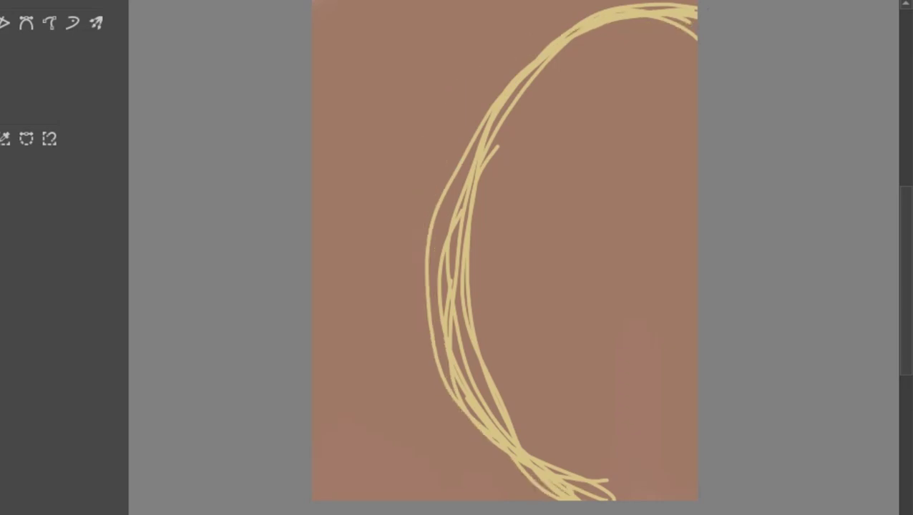
Sketch the pizza's large rounded outline with many thin, loose yellow strokes, cropped by the canvas's right edge
left_click_drag(653, 12, 488, 212)
mouse_move(696, 7)
left_mouse_down()
mouse_move(488, 62)
mouse_move(619, 496)
left_mouse_up()
mouse_move(591, 500)
left_mouse_down()
mouse_move(428, 299)
mouse_move(697, 15)
left_mouse_up()
mouse_move(672, 6)
left_mouse_down()
mouse_move(418, 241)
mouse_move(512, 500)
left_mouse_up()
left_click_drag(684, 500, 401, 324)
left_click_drag(533, 499, 409, 228)
mouse_move(411, 286)
left_mouse_down()
mouse_move(447, 386)
mouse_move(607, 499)
left_mouse_up()
left_click_drag(569, 499, 418, 373)
left_click_drag(470, 447, 536, 500)
mouse_move(697, 19)
left_mouse_down()
mouse_move(433, 120)
mouse_move(436, 355)
left_mouse_up()
left_click_drag(420, 366, 696, 36)
left_click_drag(635, 12, 412, 355)
mouse_move(415, 389)
left_mouse_down()
mouse_move(529, 55)
mouse_move(690, 37)
left_mouse_up()
mouse_move(696, 23)
left_mouse_down()
mouse_move(469, 112)
mouse_move(501, 478)
left_mouse_up()
Sketch thin yellow slice lines inside the pizza outline, running from the rim toward the centre
left_click_drag(450, 182, 548, 413)
left_click_drag(550, 49, 593, 124)
left_click_drag(555, 69, 627, 197)
mouse_move(418, 255)
left_mouse_down()
mouse_move(572, 253)
mouse_move(623, 235)
left_mouse_up()
left_click_drag(601, 334, 489, 451)
left_click_drag(680, 425, 695, 475)
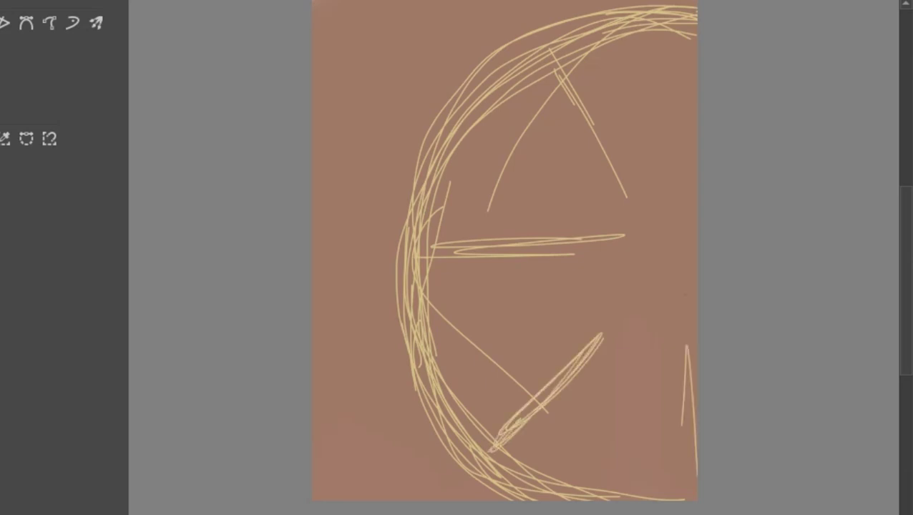
Fill the pizza shape with muted yellow and add salmon-orange strokes along its crust
left_click_drag(675, 118, 668, 336)
left_click_drag(615, 149, 576, 314)
left_click_drag(576, 174, 527, 258)
left_click_drag(524, 127, 493, 365)
mouse_move(478, 196)
left_mouse_down()
mouse_move(465, 294)
mouse_move(617, 450)
left_mouse_up()
left_click_drag(718, 472, 498, 400)
mouse_move(468, 298)
left_mouse_down()
mouse_move(603, 295)
mouse_move(623, 356)
mouse_move(672, 51)
mouse_move(453, 336)
mouse_move(701, 434)
mouse_move(593, 112)
mouse_move(456, 361)
mouse_move(481, 133)
mouse_move(668, 432)
mouse_move(615, 163)
mouse_move(621, 187)
mouse_move(712, 192)
mouse_move(536, 196)
mouse_move(631, 128)
mouse_move(723, 154)
mouse_move(576, 378)
mouse_move(599, 248)
mouse_move(695, 76)
mouse_move(466, 289)
mouse_move(579, 428)
left_mouse_up()
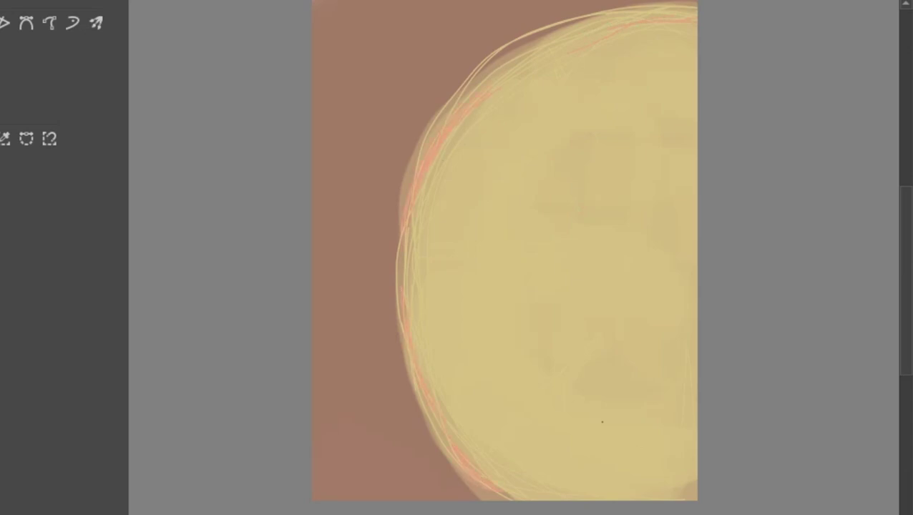
left_click_drag(479, 79, 556, 49)
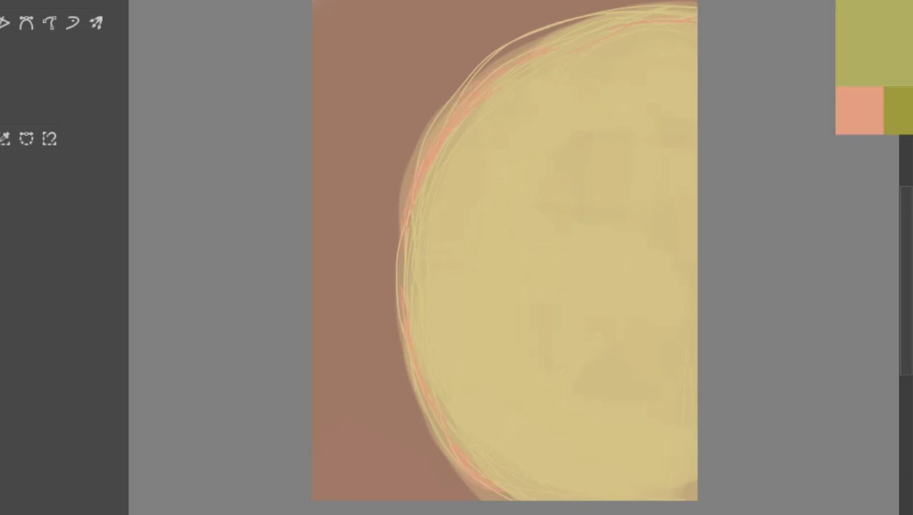
Trace around the pizza's crust with loose bright yellow strokes
left_click_drag(533, 73, 426, 179)
left_click_drag(458, 131, 415, 214)
left_click_drag(404, 349, 458, 458)
left_click_drag(645, 20, 528, 61)
left_click_drag(665, 22, 494, 73)
left_click_drag(624, 32, 541, 40)
left_click_drag(695, 476, 604, 495)
left_click_drag(488, 479, 569, 495)
left_click_drag(487, 484, 532, 497)
mouse_move(402, 217)
left_mouse_down()
mouse_move(397, 321)
mouse_move(406, 192)
left_mouse_up()
left_click_drag(398, 279, 408, 330)
mouse_move(491, 78)
left_mouse_down()
mouse_move(422, 152)
mouse_move(414, 189)
left_mouse_up()
left_click_drag(489, 83, 452, 110)
left_click_drag(558, 36, 690, 13)
left_click_drag(626, 19, 695, 9)
left_click_drag(424, 390, 480, 478)
left_click_drag(442, 440, 483, 491)
left_click_drag(664, 35, 694, 54)
left_click_drag(404, 233, 406, 326)
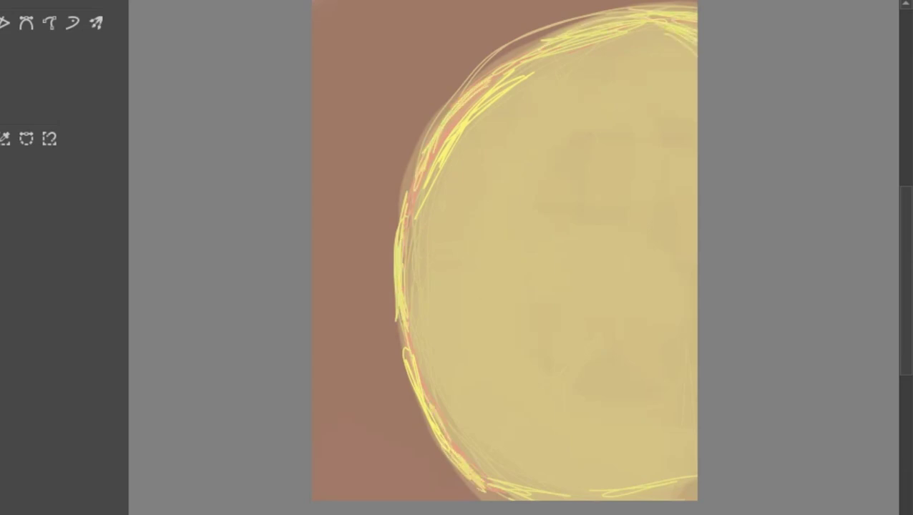
Draw bright yellow slice lines from the crust toward the pizza's centre and thicken the yellow along the rim
left_click_drag(450, 109, 411, 187)
mouse_move(526, 463)
left_mouse_down()
mouse_move(609, 349)
mouse_move(510, 480)
left_mouse_up()
left_click_drag(458, 315, 522, 302)
left_click_drag(418, 332, 608, 259)
left_click_drag(481, 121, 617, 195)
mouse_move(452, 121)
left_mouse_down()
mouse_move(505, 62)
mouse_move(564, 41)
left_mouse_up()
left_click_drag(397, 316, 410, 372)
mouse_move(694, 432)
left_mouse_down()
mouse_move(691, 491)
mouse_move(581, 493)
left_mouse_up()
left_click_drag(491, 107, 619, 205)
left_click_drag(530, 152, 631, 213)
left_click_drag(448, 315, 682, 260)
left_click_drag(624, 343, 694, 281)
left_click_drag(672, 34, 662, 226)
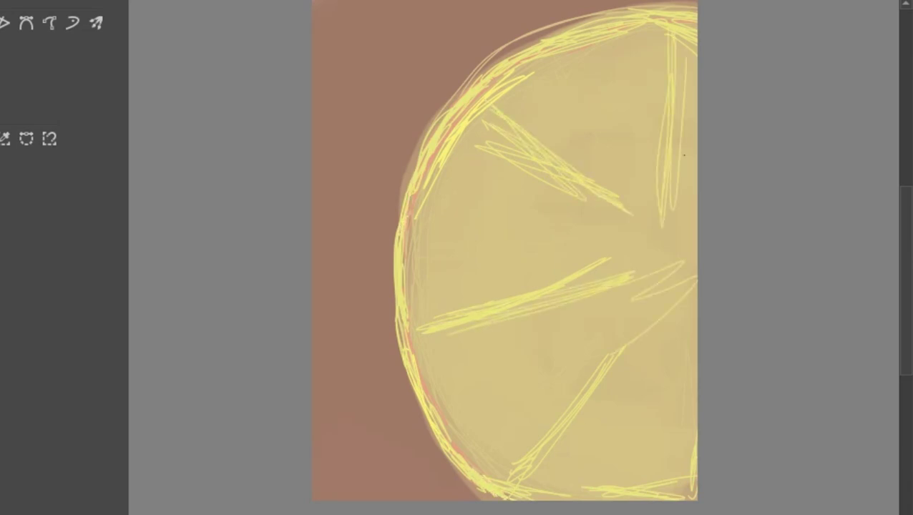
Outline the pizza's crust with dark brown strokes and add short brown marks where the slice lines meet it
left_click_drag(399, 241, 403, 309)
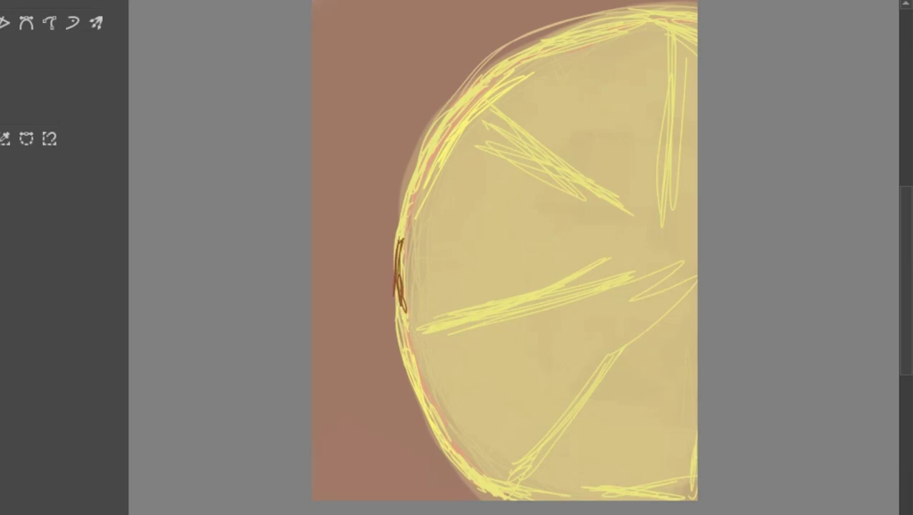
left_click_drag(423, 398, 501, 498)
left_click_drag(506, 68, 430, 143)
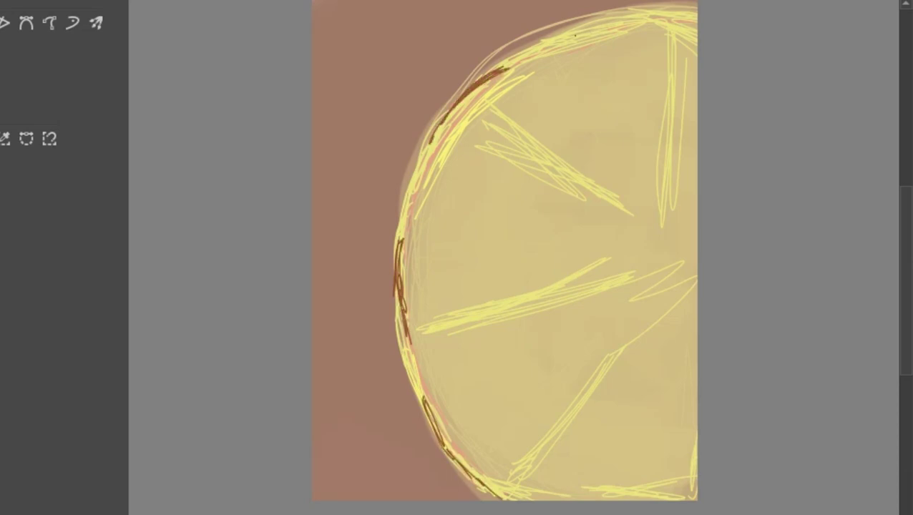
left_click_drag(535, 51, 636, 17)
left_click_drag(502, 486, 619, 497)
mouse_move(694, 12)
left_mouse_down()
mouse_move(593, 20)
mouse_move(445, 117)
left_mouse_up()
left_click_drag(419, 154, 396, 234)
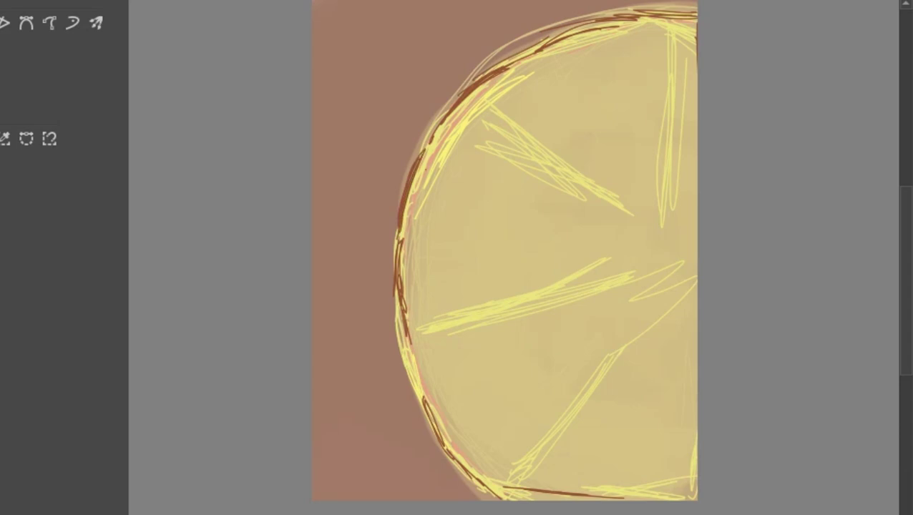
left_click_drag(445, 123, 412, 195)
left_click_drag(427, 149, 406, 191)
left_click_drag(396, 318, 408, 370)
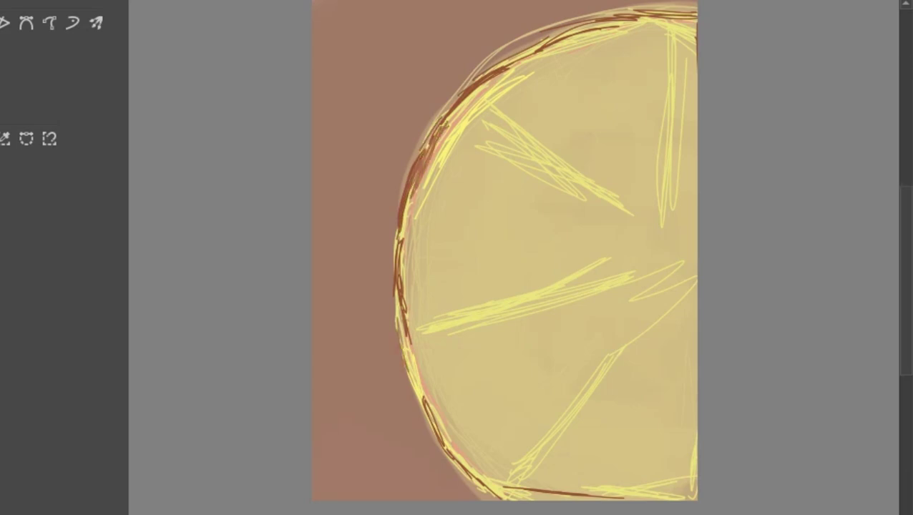
left_click_drag(653, 494, 694, 465)
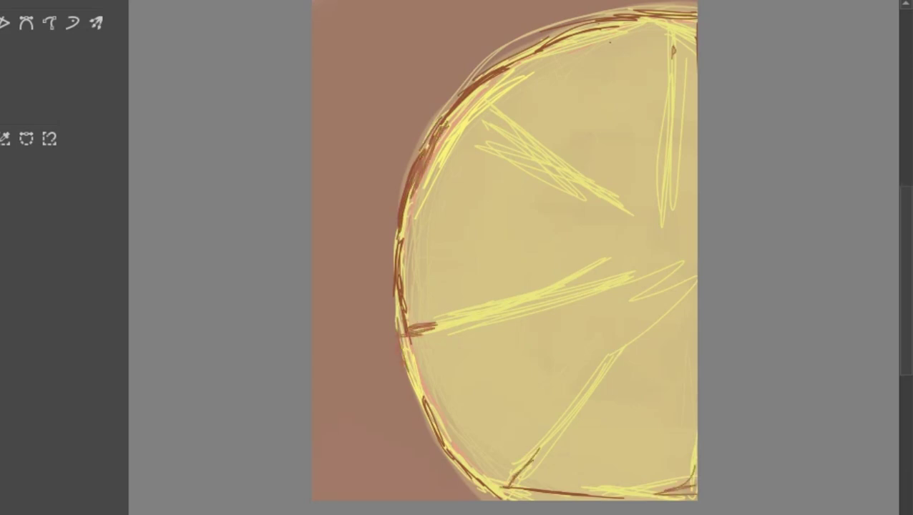
left_click_drag(635, 39, 596, 33)
Choose an olive-brown colour and shade the left part of the crust and the area beside the upper slice line
left_click(852, 51)
left_click_drag(434, 139, 402, 209)
left_click_drag(480, 465, 445, 416)
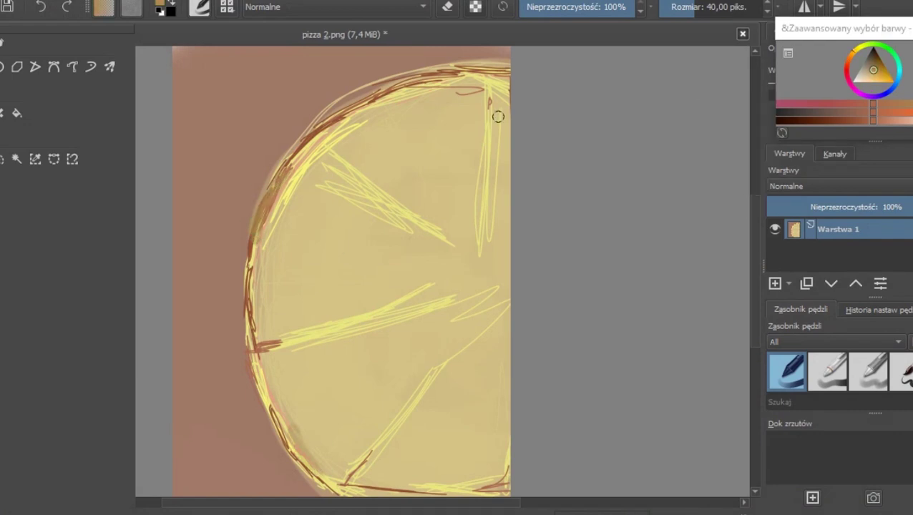
left_click_drag(507, 180, 505, 324)
left_click_drag(390, 133, 337, 163)
Choose a pale peach-pink colour and paint it over the pizza's interior, softening the slice lines near the centre
left_click_drag(868, 66, 867, 69)
left_click(899, 120)
mouse_move(372, 292)
left_mouse_down()
mouse_move(368, 214)
mouse_move(323, 199)
left_mouse_up()
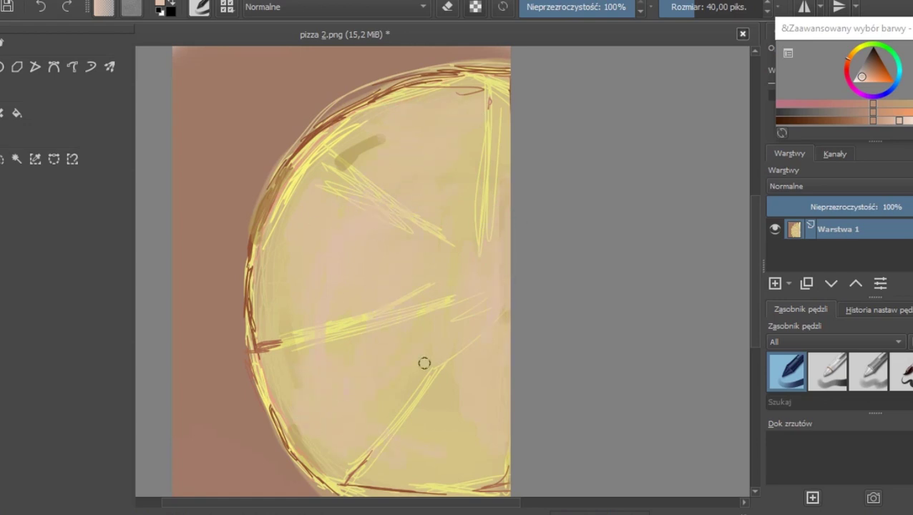
left_click_drag(443, 338, 503, 313)
left_click_drag(382, 139, 349, 148)
Set the brush size to 10.37 px and accent the crust with dark brown and sampled olive-yellow strokes
left_click(875, 60)
left_click_drag(266, 394, 252, 349)
key("ctrl+z")
left_click_drag(694, 7, 678, 7)
left_click_drag(255, 363, 295, 448)
left_click_drag(256, 362, 271, 399)
left_click(470, 488, "ctrl")
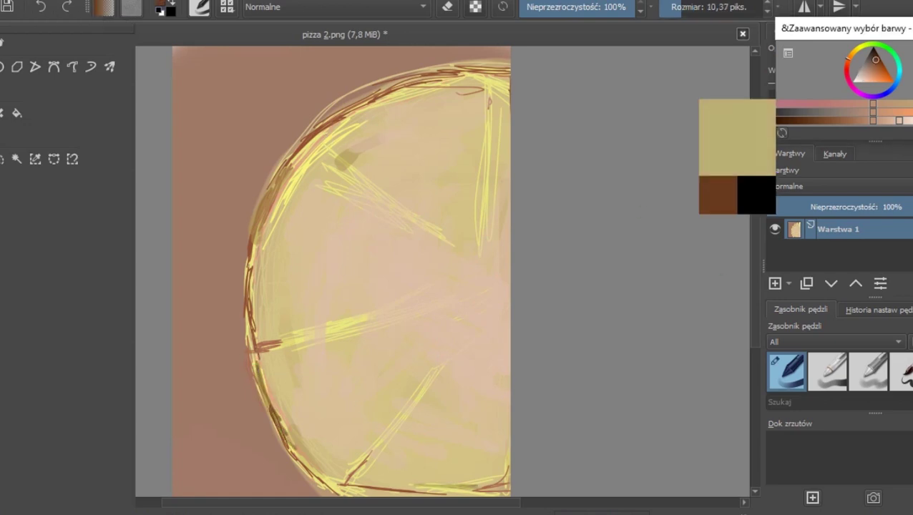
left_click_drag(401, 108, 313, 143)
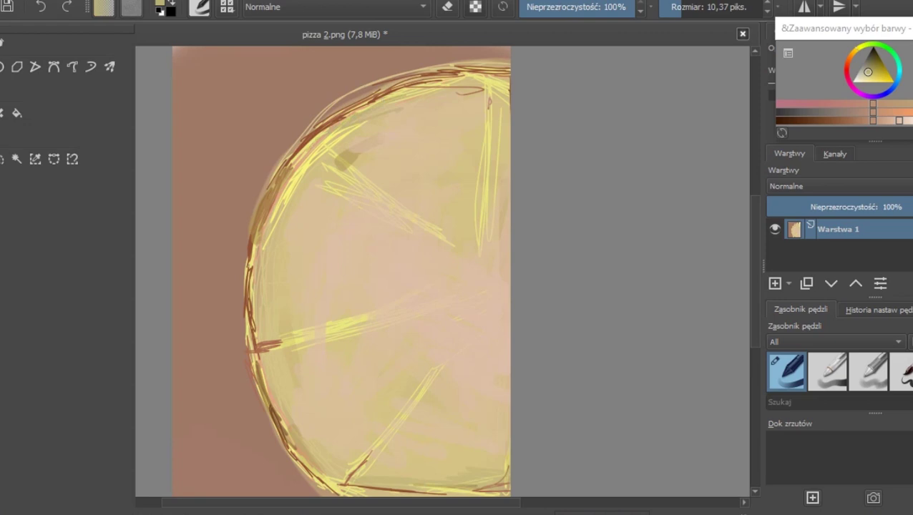
Choose a dusty pink colour and draw eight round topping outlines spread across the pizza
left_click(800, 104)
mouse_move(419, 280)
left_mouse_down()
mouse_move(410, 306)
mouse_move(421, 316)
left_mouse_up()
left_click_drag(408, 289, 419, 315)
left_click_drag(415, 152, 422, 189)
mouse_move(376, 427)
left_mouse_down()
mouse_move(358, 429)
mouse_move(380, 408)
left_mouse_up()
left_click_drag(309, 266, 314, 290)
left_click_drag(460, 410, 430, 384)
left_click_drag(336, 340, 325, 331)
left_click_drag(492, 210, 477, 206)
mouse_move(343, 185)
left_mouse_down()
mouse_move(333, 217)
mouse_move(352, 183)
left_mouse_up()
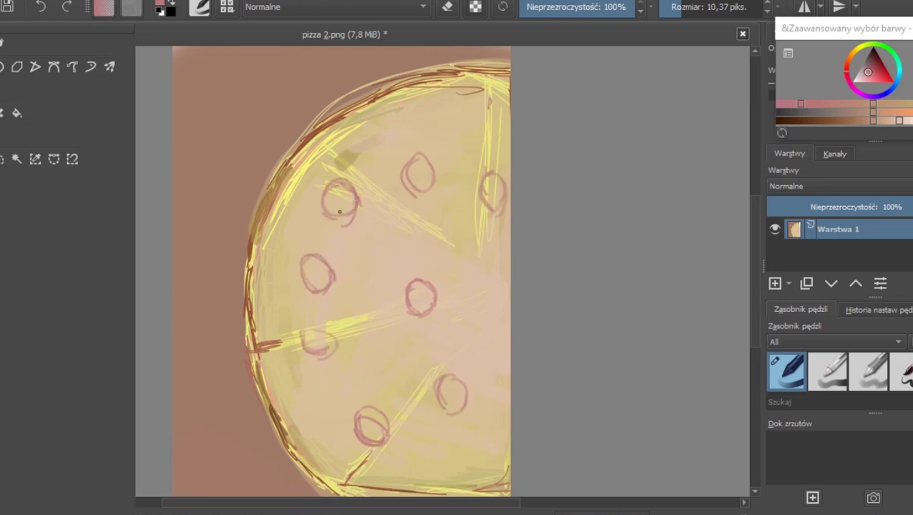
Choose a bright red colour and draw six oval topping outlines with small specks scattered between them
left_click(878, 81)
left_click_drag(878, 81, 885, 82)
mouse_move(397, 182)
left_mouse_down()
mouse_move(386, 224)
mouse_move(381, 169)
mouse_move(390, 230)
left_mouse_up()
left_click_drag(474, 351, 492, 388)
mouse_move(314, 360)
left_mouse_down()
mouse_move(293, 376)
mouse_move(312, 357)
left_mouse_up()
left_click_drag(381, 271, 377, 266)
mouse_move(275, 280)
left_mouse_down()
mouse_move(281, 318)
mouse_move(272, 280)
left_mouse_up()
left_click_drag(427, 459, 409, 445)
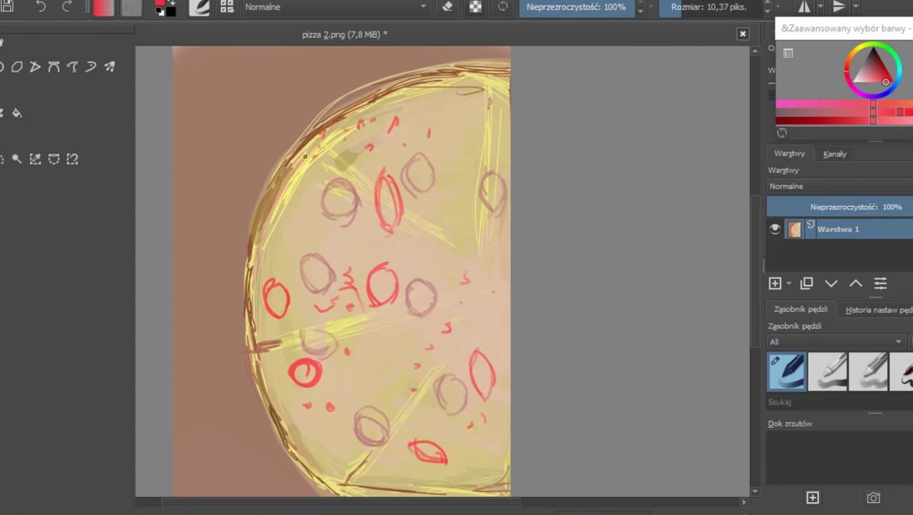
Reinforce the two central red ovals, add two more near the right edge, and scatter more red specks
mouse_move(381, 175)
left_mouse_down()
mouse_move(395, 225)
mouse_move(379, 179)
left_mouse_up()
mouse_move(388, 263)
left_mouse_down()
mouse_move(395, 271)
mouse_move(375, 275)
left_mouse_up()
mouse_move(498, 270)
left_mouse_down()
mouse_move(484, 308)
mouse_move(490, 280)
mouse_move(454, 286)
mouse_move(461, 302)
left_mouse_up()
left_click_drag(395, 375, 392, 386)
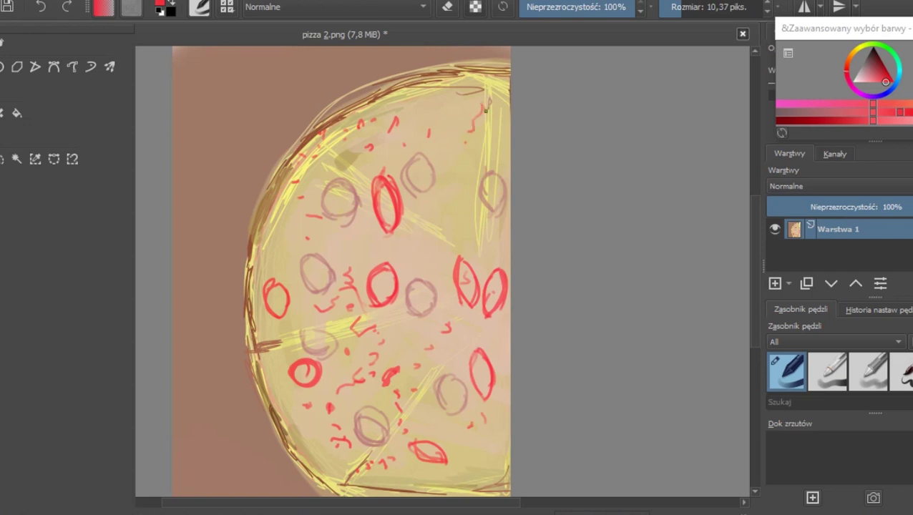
Go over several dusty pink topping circles in red and add red specks between the upper toppings
left_click_drag(417, 161, 412, 189)
left_click_drag(308, 256, 308, 289)
mouse_move(452, 397)
left_mouse_down()
mouse_move(445, 408)
mouse_move(437, 373)
left_mouse_up()
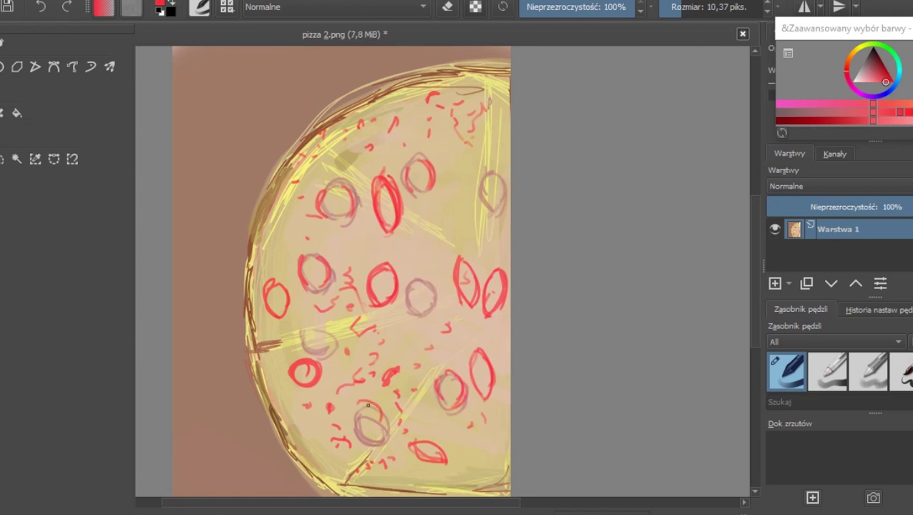
left_click_drag(488, 188, 494, 179)
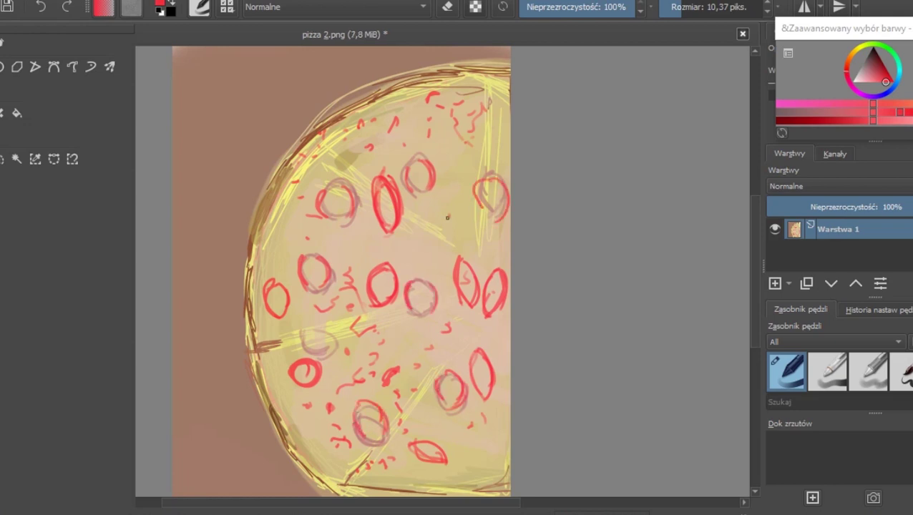
left_click_drag(415, 243, 419, 240)
left_click_drag(424, 213, 435, 219)
left_click_drag(448, 196, 453, 196)
Choose a green colour and draw leafy herb sprigs on the pizza, with green strokes along the slice lines and scattered specks
left_click(886, 45)
left_click(883, 66)
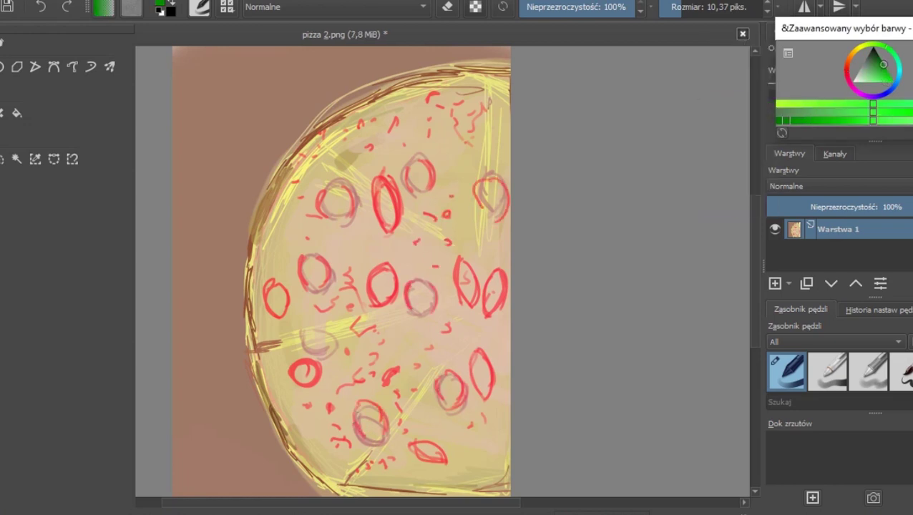
left_click_drag(399, 332, 411, 322)
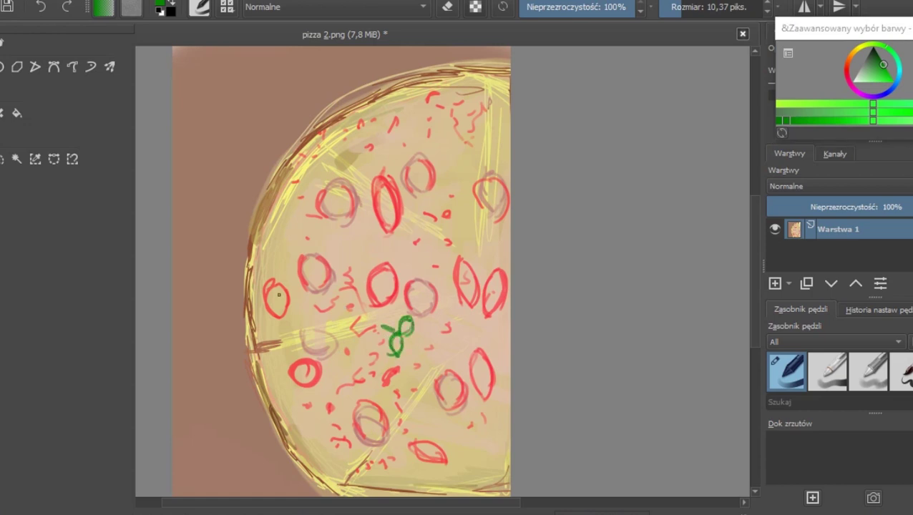
left_click_drag(304, 376, 305, 395)
left_click_drag(368, 220, 343, 239)
left_click_drag(443, 360, 402, 421)
left_click_drag(386, 313, 328, 329)
mouse_move(452, 154)
left_mouse_down()
mouse_move(452, 189)
mouse_move(434, 193)
left_mouse_up()
mouse_move(456, 188)
left_mouse_down()
mouse_move(469, 217)
mouse_move(435, 217)
mouse_move(458, 240)
left_mouse_up()
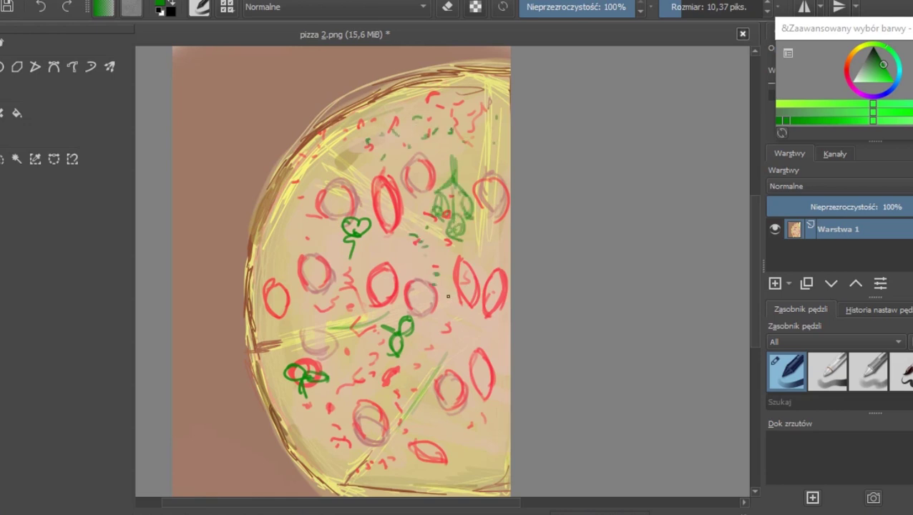
Choose a dark red colour and outline the round and oval toppings across the pizza with it
left_click(847, 70)
left_click(797, 121)
mouse_move(267, 311)
left_mouse_down()
mouse_move(295, 306)
mouse_move(270, 315)
mouse_move(283, 289)
left_mouse_up()
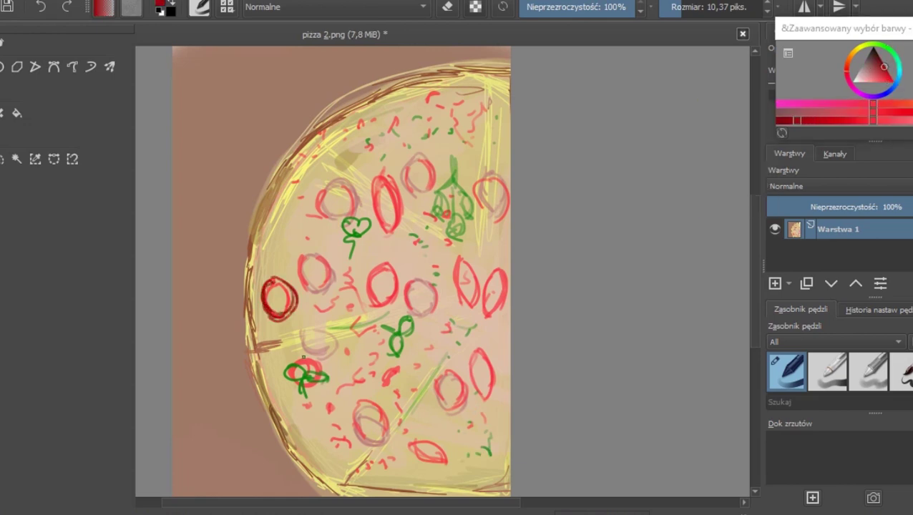
left_click_drag(357, 396, 379, 418)
mouse_move(379, 183)
left_mouse_down()
mouse_move(395, 228)
mouse_move(377, 227)
left_mouse_up()
mouse_move(502, 270)
left_mouse_down()
mouse_move(495, 309)
mouse_move(484, 277)
mouse_move(467, 304)
left_mouse_up()
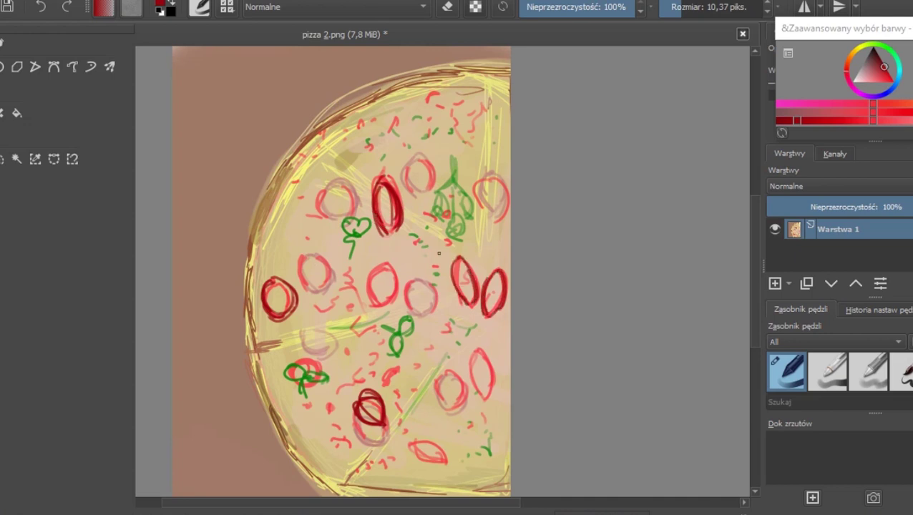
mouse_move(482, 344)
left_mouse_down()
mouse_move(490, 382)
mouse_move(445, 402)
left_mouse_up()
left_click_drag(429, 285, 408, 309)
Add dark red scribbles near the upper-left crust and dark red strokes along its left side
left_click_drag(391, 109, 404, 125)
left_click_drag(314, 175, 306, 195)
left_click_drag(269, 229, 274, 253)
left_click_drag(280, 383, 292, 409)
left_click_drag(249, 348, 278, 420)
left_click_drag(258, 216, 249, 251)
Draw dark red strokes along the slice lines and outline the upper-left round topping
left_click_drag(449, 351, 409, 410)
left_click_drag(433, 367, 385, 439)
left_click_drag(429, 293, 296, 335)
left_click_drag(400, 301, 288, 340)
left_click_drag(504, 441, 505, 307)
left_click_drag(390, 183, 345, 220)
left_click_drag(332, 188, 340, 224)
Choose a brown colour and a soft 600 px brush, and darken the background's left side
left_click(847, 59)
left_click(875, 60)
left_click(827, 372)
mouse_move(187, 79)
left_mouse_down()
mouse_move(167, 170)
mouse_move(176, 60)
left_mouse_up()
key("ctrl+z")
scroll(858, 372, "up", 2)
left_click(901, 372)
left_click_drag(187, 104, 206, 53)
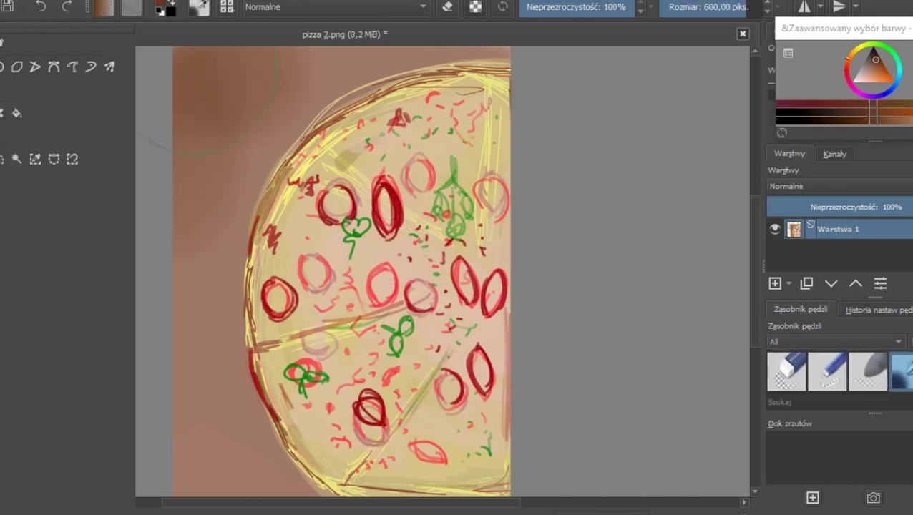
left_click_drag(173, 439, 204, 510)
mouse_move(216, 238)
left_mouse_down()
mouse_move(202, 223)
mouse_move(203, 315)
left_mouse_up()
Set the brush size to 41.38 px and shade the slice lines with soft brown strokes
mouse_move(442, 339)
left_mouse_down()
mouse_move(449, 339)
mouse_move(425, 360)
left_mouse_up()
key("ctrl+z")
left_click_drag(682, 7, 693, 7)
mouse_move(459, 246)
left_mouse_down()
mouse_move(383, 202)
mouse_move(342, 160)
left_mouse_up()
mouse_move(309, 318)
left_mouse_down()
mouse_move(364, 307)
mouse_move(323, 329)
left_mouse_up()
left_click_drag(434, 349, 386, 422)
mouse_move(503, 306)
left_mouse_down()
mouse_move(459, 326)
mouse_move(443, 310)
left_mouse_up()
Shade the crust's inner edge and the upper-right slice line in brown
left_click_drag(264, 336, 294, 423)
mouse_move(322, 503)
left_mouse_down()
mouse_move(264, 503)
mouse_move(361, 502)
left_mouse_up()
left_click_drag(573, 102, 568, 192)
left_click_drag(533, 87, 427, 126)
Choose black and paint three round olives at the centre-left, lower middle and right edge of the pizza
left_click(779, 120)
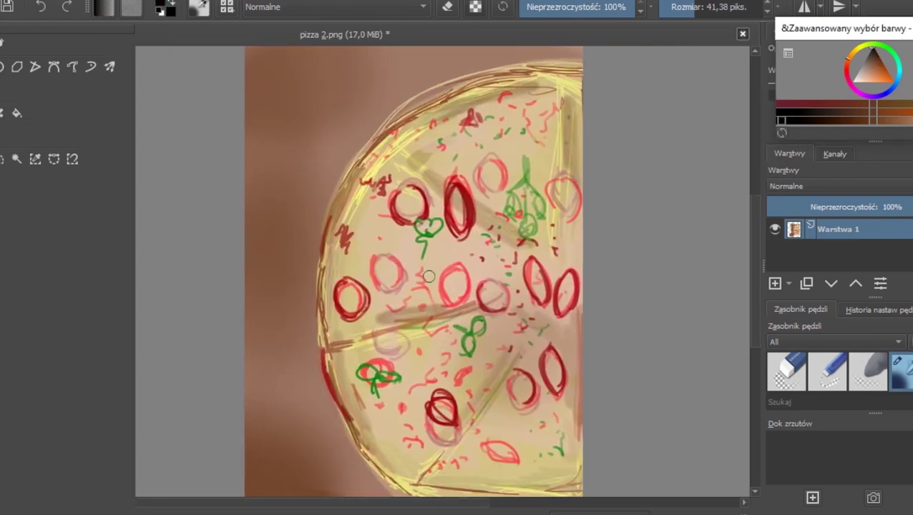
mouse_move(432, 243)
left_mouse_down()
mouse_move(435, 273)
mouse_move(422, 261)
mouse_move(430, 276)
mouse_move(418, 250)
mouse_move(442, 271)
left_mouse_up()
left_click(786, 381)
mouse_move(569, 235)
left_mouse_down()
mouse_move(562, 262)
mouse_move(575, 255)
left_mouse_up()
mouse_move(486, 372)
left_mouse_down()
mouse_move(472, 397)
mouse_move(497, 386)
mouse_move(476, 379)
mouse_move(490, 390)
left_mouse_up()
mouse_move(432, 248)
left_mouse_down()
mouse_move(421, 266)
mouse_move(431, 272)
left_mouse_up()
mouse_move(573, 233)
left_mouse_down()
mouse_move(574, 259)
mouse_move(565, 241)
left_mouse_up()
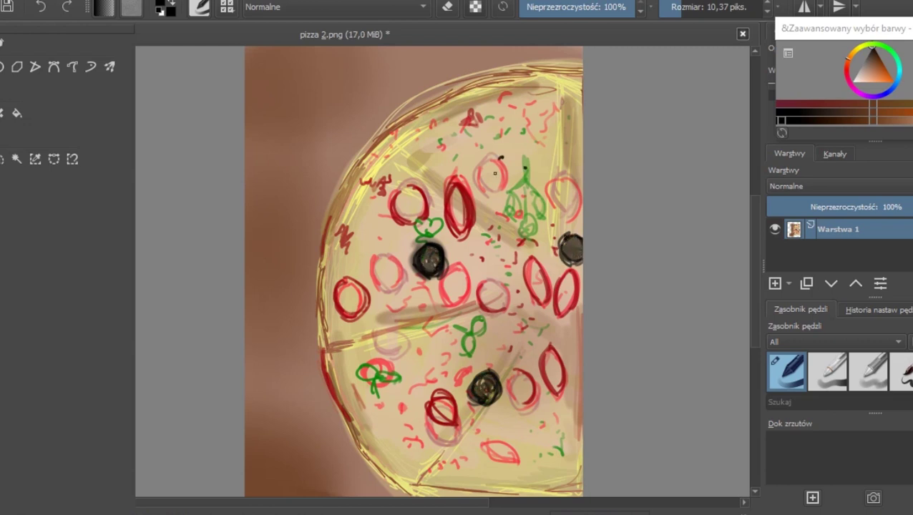
Scatter black specks and squiggles over the pizza, darken the olives and add black strokes along the upper crust
left_click_drag(426, 367, 408, 386)
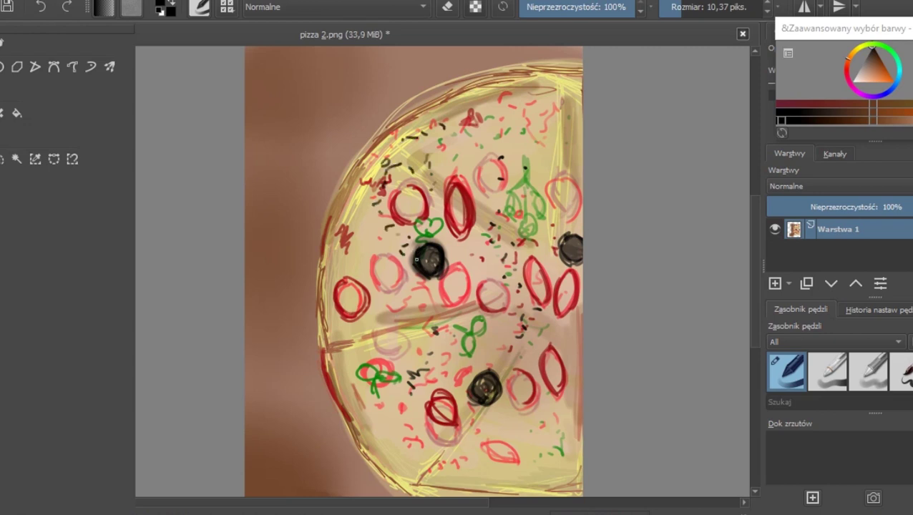
left_click_drag(565, 236, 570, 260)
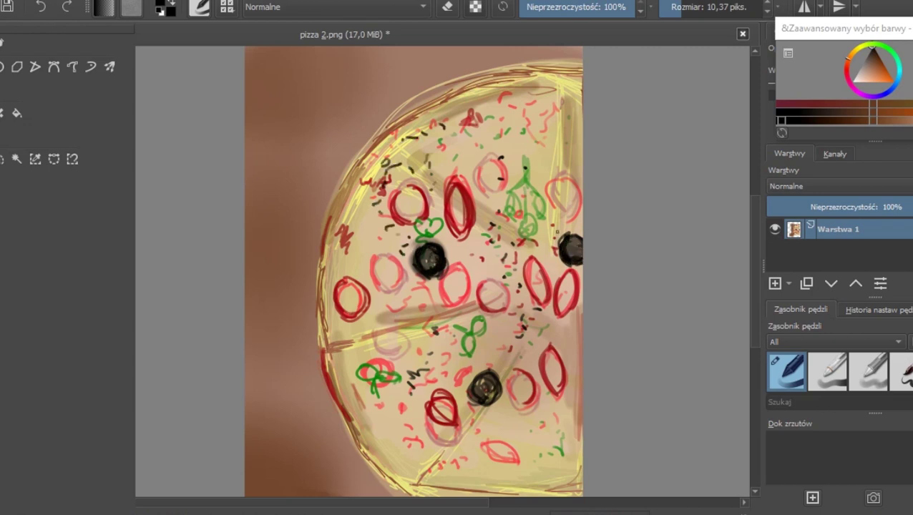
left_click_drag(490, 88, 414, 114)
left_click_drag(247, 236, 245, 295)
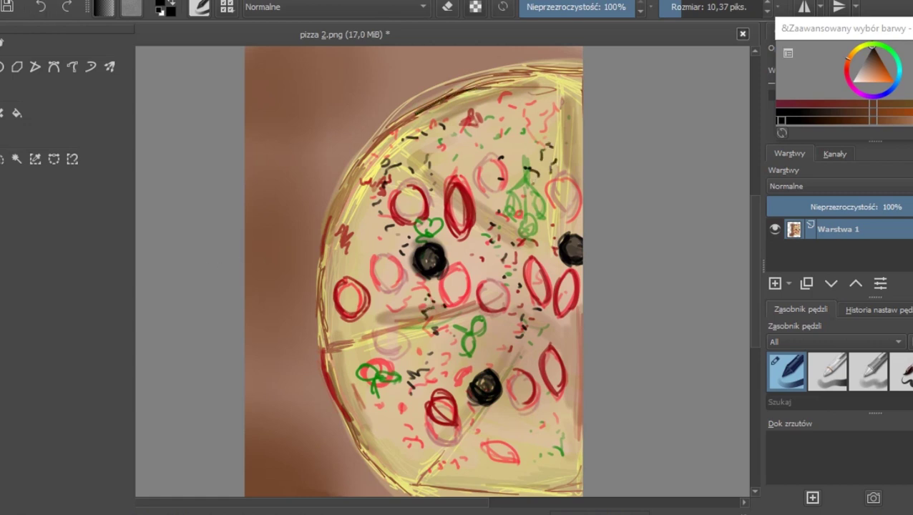
left_click_drag(567, 351, 576, 364)
left_click_drag(568, 384, 576, 397)
left_click_drag(560, 411, 569, 421)
left_click_drag(542, 403, 545, 409)
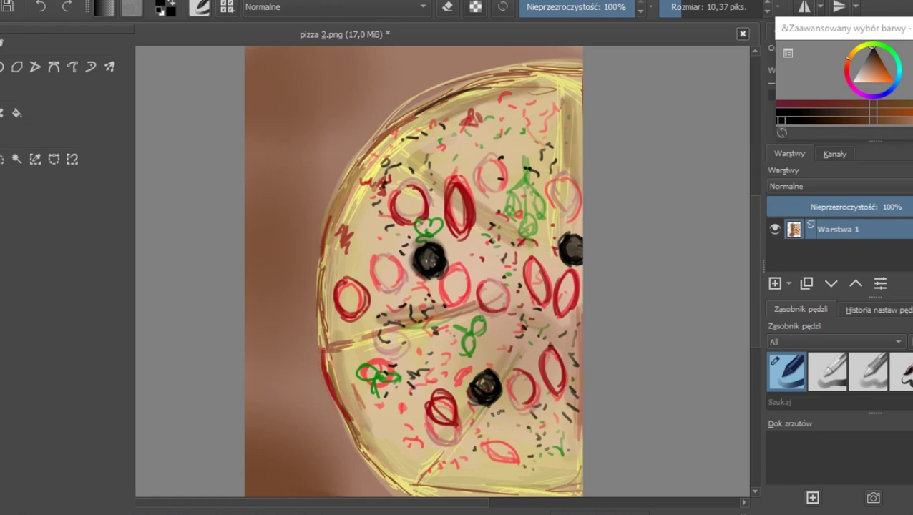
Add black marks around the leafy herb and draw thin black lines along the slice lines
left_click_drag(555, 282, 560, 269)
left_click_drag(544, 198, 531, 216)
left_click_drag(536, 165, 530, 160)
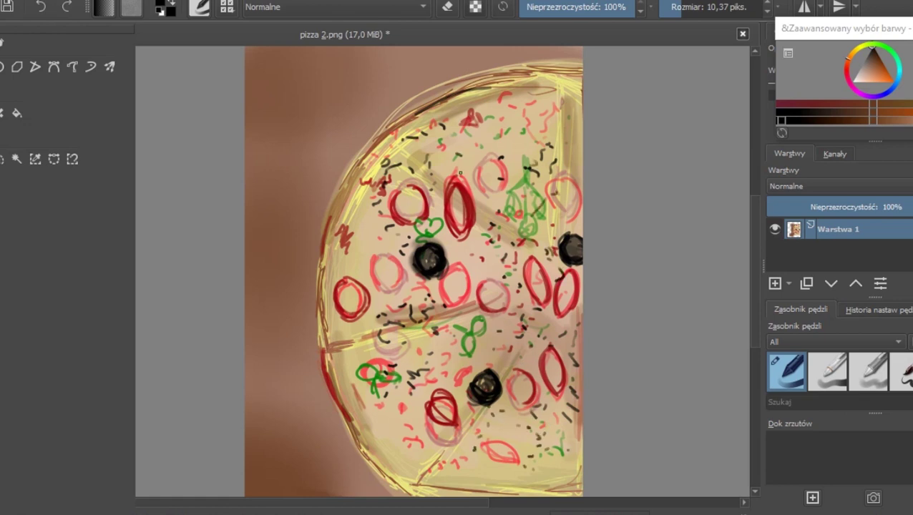
left_click_drag(448, 451, 526, 342)
left_click_drag(482, 211, 526, 243)
mouse_move(556, 227)
left_mouse_down()
mouse_move(559, 110)
mouse_move(560, 209)
left_mouse_up()
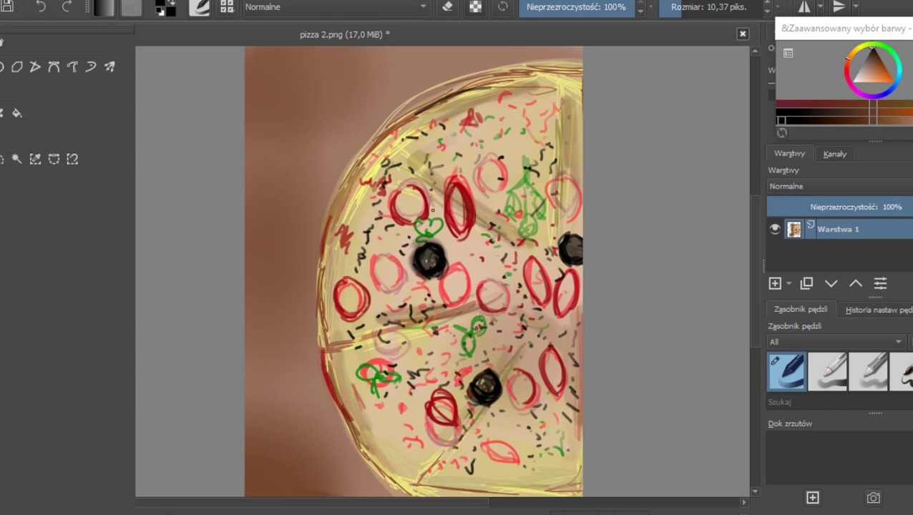
Choose a light brown colour and a soft 41.38 px brush, and paint the inner edge of the left and upper crust
left_click(872, 65)
scroll(900, 372, "up", 5)
left_click(902, 372)
mouse_move(320, 332)
left_mouse_down()
mouse_move(347, 403)
mouse_move(408, 487)
left_mouse_up()
left_click_drag(424, 126, 394, 139)
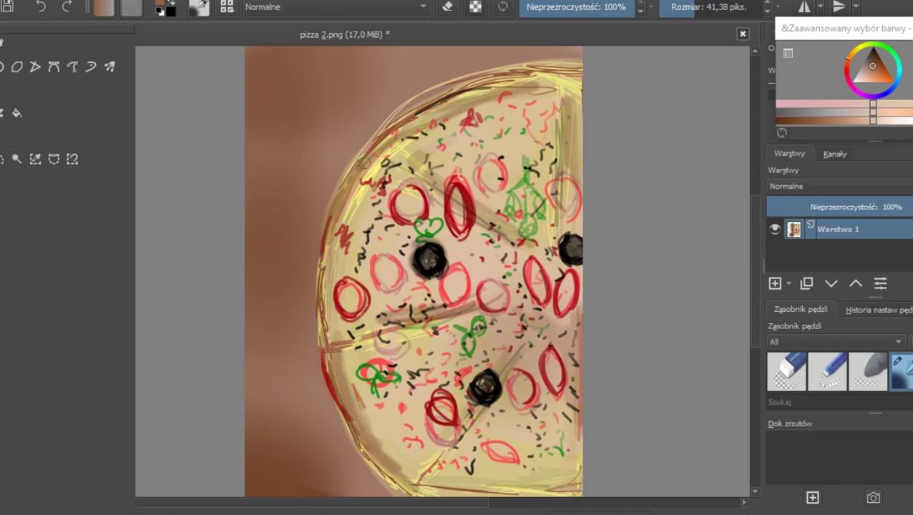
Choose an orange colour and paint the left crust, the slice lines and a lower-right topping with it
left_click(880, 72)
left_click_drag(322, 261, 324, 343)
left_click_drag(492, 399, 541, 334)
left_click_drag(498, 296, 383, 331)
left_click_drag(524, 253, 415, 182)
left_click_drag(565, 182, 565, 238)
left_click_drag(550, 354, 551, 383)
Paint the upper and lower crust orange and add orange patches to the upper slice
left_click_drag(576, 76, 390, 120)
mouse_move(490, 123)
left_mouse_down()
mouse_move(495, 137)
mouse_move(446, 159)
left_mouse_up()
left_click_drag(364, 189, 363, 210)
mouse_move(570, 475)
left_mouse_down()
mouse_move(402, 474)
mouse_move(363, 424)
left_mouse_up()
Choose a red colour and shade inside the two left round toppings and an oval on the right
left_click(847, 70)
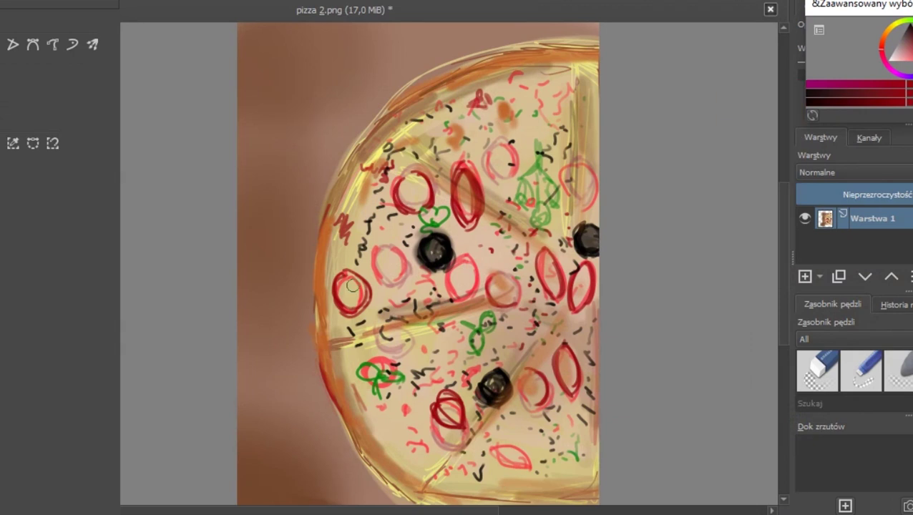
left_click_drag(416, 182, 408, 204)
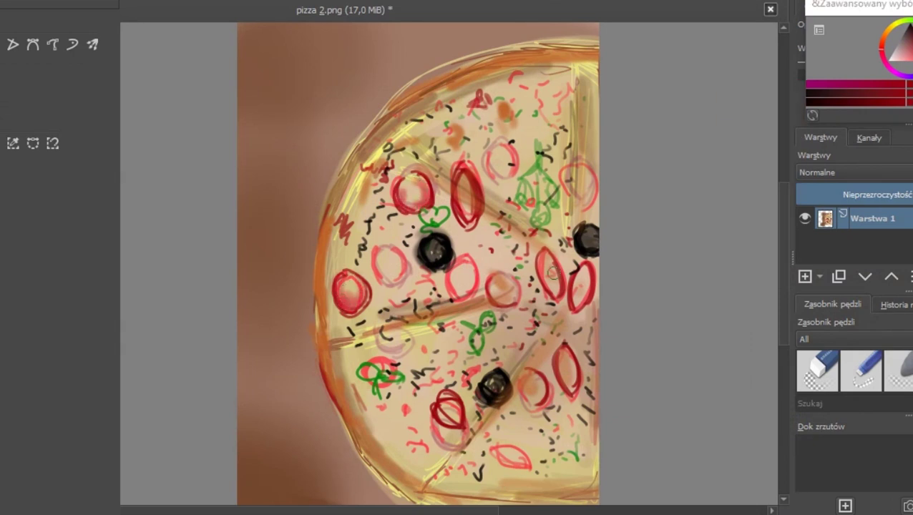
left_click_drag(555, 281, 543, 259)
Brush soft red over the slice lines, the inner edge of the left crust and the right edge of the pizza
left_click_drag(546, 319, 511, 367)
left_click_drag(482, 309, 417, 325)
mouse_move(336, 355)
left_mouse_down()
mouse_move(350, 412)
mouse_move(399, 462)
left_mouse_up()
left_click_drag(363, 160, 343, 210)
left_click_drag(590, 123, 581, 215)
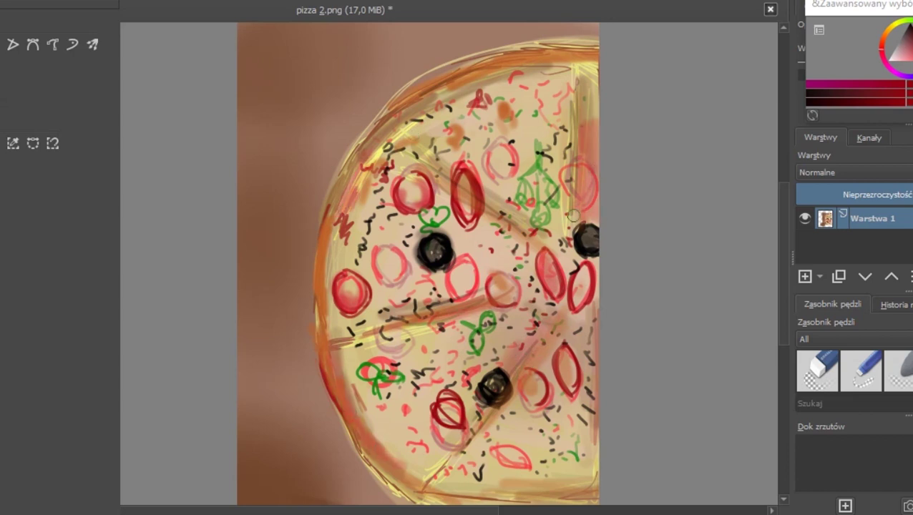
Tint the top of the upper slice pink and deepen the red along the upper and lower slice lines
left_click_drag(571, 146, 557, 215)
left_click_drag(537, 237, 468, 188)
mouse_move(569, 123)
left_mouse_down()
mouse_move(544, 79)
mouse_move(577, 103)
left_mouse_up()
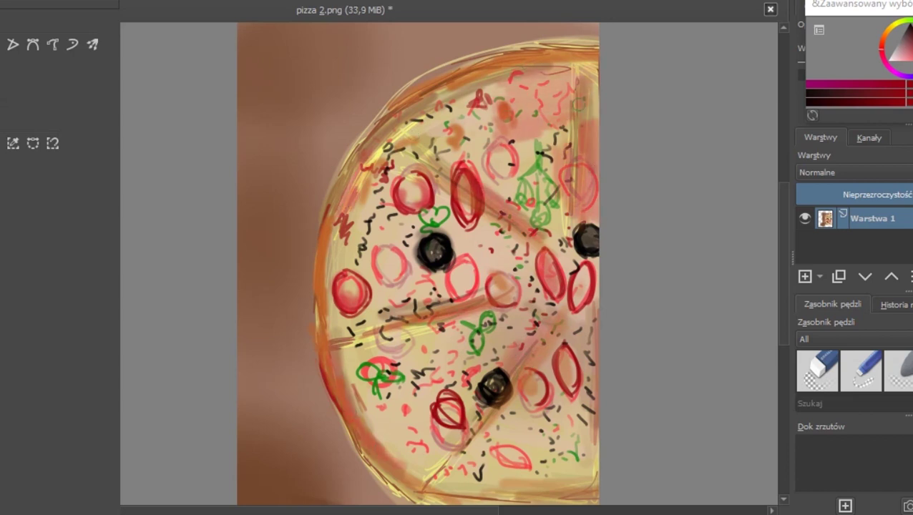
mouse_move(575, 498)
left_mouse_down()
mouse_move(430, 489)
mouse_move(490, 402)
left_mouse_up()
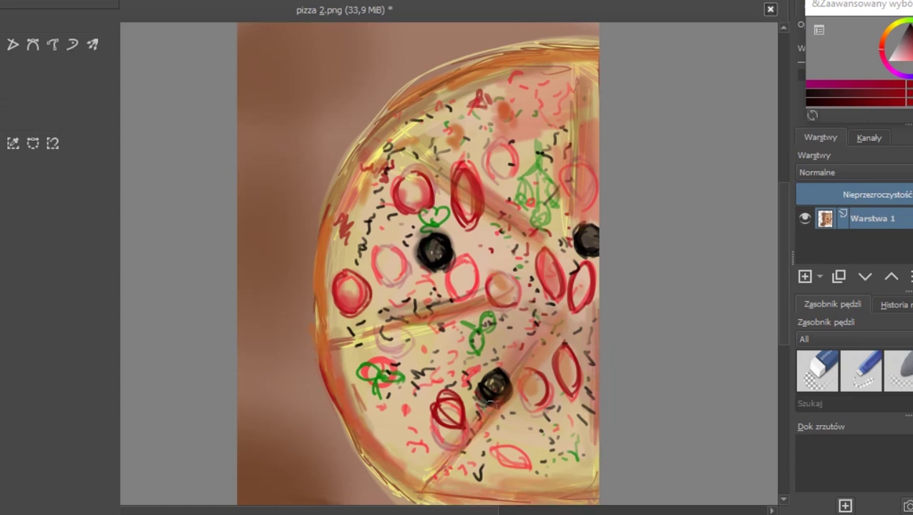
Fill the oval toppings with red and go over the left and upper slice lines in red
left_click_drag(547, 262, 553, 289)
mouse_move(465, 175)
left_mouse_down()
mouse_move(472, 218)
mouse_move(459, 193)
left_mouse_up()
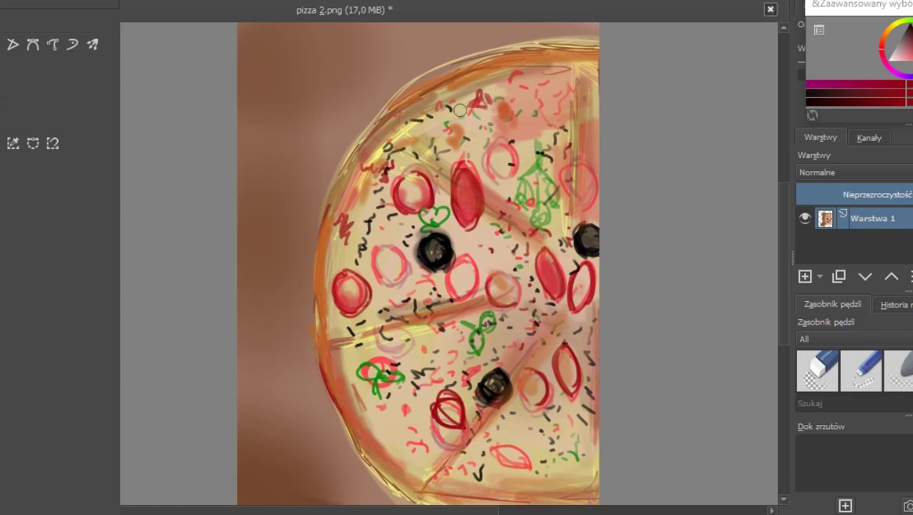
left_click_drag(579, 275, 575, 270)
left_click_drag(562, 357, 566, 383)
left_click_drag(517, 447, 505, 454)
left_click_drag(465, 306, 366, 332)
left_click_drag(526, 252, 422, 188)
Choose a dark brown colour and darken the background along its left, top and bottom edges and beside the lower crust
left_click(839, 68)
left_click(866, 69)
left_click_drag(254, 177, 244, 329)
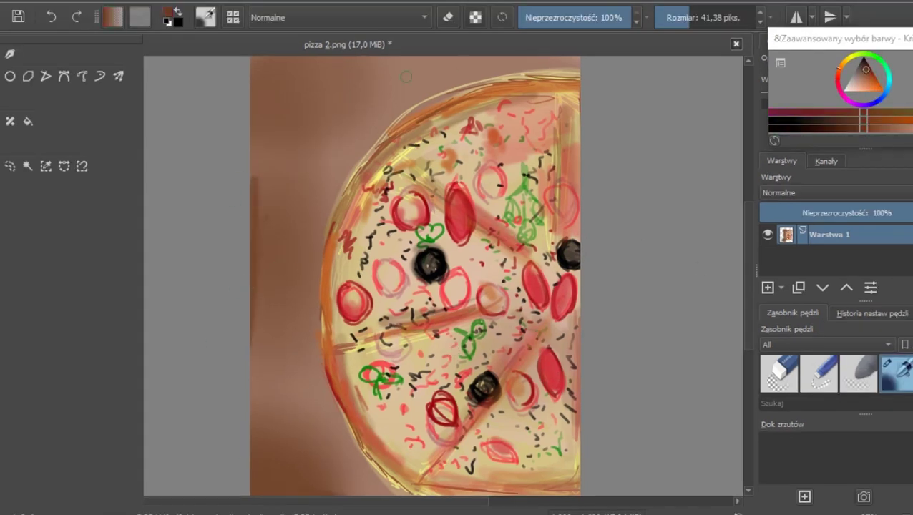
left_click_drag(405, 76, 268, 71)
left_click_drag(254, 169, 258, 60)
left_click_drag(361, 71, 258, 62)
left_click_drag(254, 139, 254, 193)
mouse_move(292, 488)
left_mouse_down()
mouse_move(369, 487)
mouse_move(316, 356)
left_mouse_up()
left_click_drag(344, 425, 381, 477)
left_click_drag(255, 384, 249, 309)
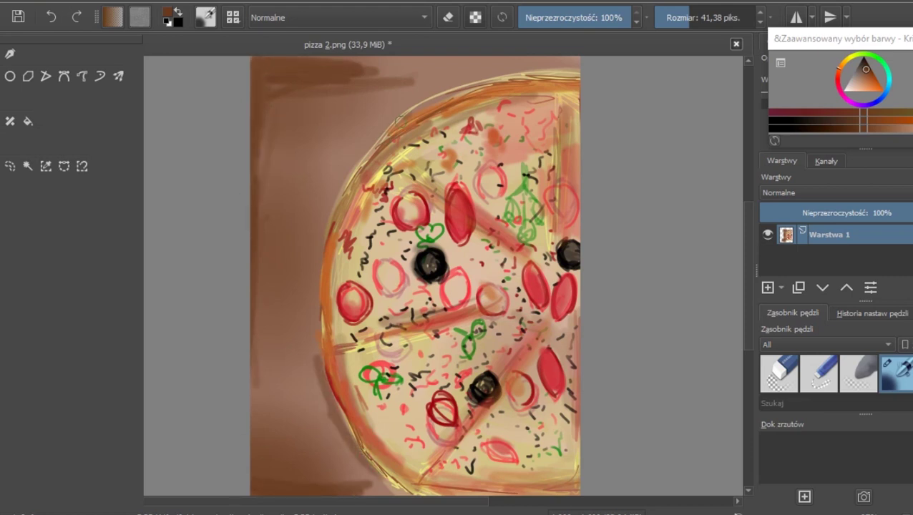
Paint a dark brown shadow around the outside of the upper and left crust and along the background's top edge
left_click_drag(399, 120, 332, 205)
mouse_move(479, 65)
left_mouse_down()
mouse_move(354, 61)
mouse_move(575, 64)
left_mouse_up()
left_click_drag(575, 60, 504, 59)
left_click_drag(464, 90, 372, 134)
left_click_drag(325, 239, 304, 310)
Fill the lower-left background with dark brown strokes and shade beside the lower-left crust
mouse_move(255, 296)
left_mouse_down()
mouse_move(256, 369)
mouse_move(289, 482)
left_mouse_up()
left_click_drag(307, 425, 342, 474)
mouse_move(275, 362)
left_mouse_down()
mouse_move(273, 462)
mouse_move(303, 427)
left_mouse_up()
left_click_drag(306, 401, 321, 452)
left_click_drag(310, 337, 327, 395)
Shade the slice lines and the inner edge of the lower and left crust in dark brown
mouse_move(571, 475)
left_mouse_down()
mouse_move(409, 490)
mouse_move(366, 440)
left_mouse_up()
left_click_drag(574, 433, 571, 481)
left_click_drag(542, 333, 501, 381)
left_click_drag(481, 409, 431, 465)
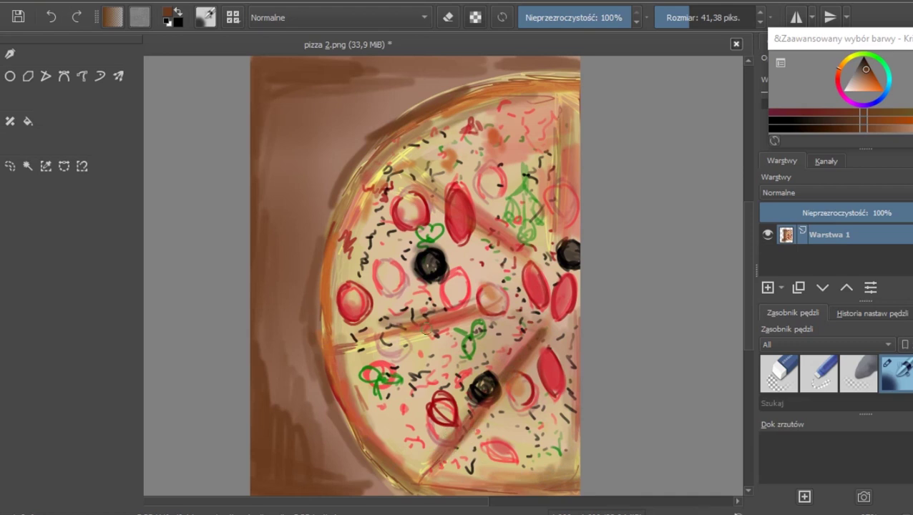
left_click_drag(470, 309, 359, 341)
left_click_drag(518, 250, 479, 226)
left_click_drag(415, 184, 398, 174)
left_click_drag(340, 349, 396, 454)
Choose a bright red colour and fill the left, central, lower-right and upper round toppings
left_click(837, 80)
left_click(871, 83)
left_click_drag(392, 267, 381, 274)
left_click_drag(490, 289, 489, 302)
mouse_move(518, 379)
left_mouse_down()
mouse_move(522, 386)
mouse_move(513, 384)
left_mouse_up()
left_click_drag(491, 176, 488, 184)
Choose a darker red with a 5.18 px brush and draw fine outlines on the right oval and the left and central round toppings
left_click(874, 76)
left_click(671, 17)
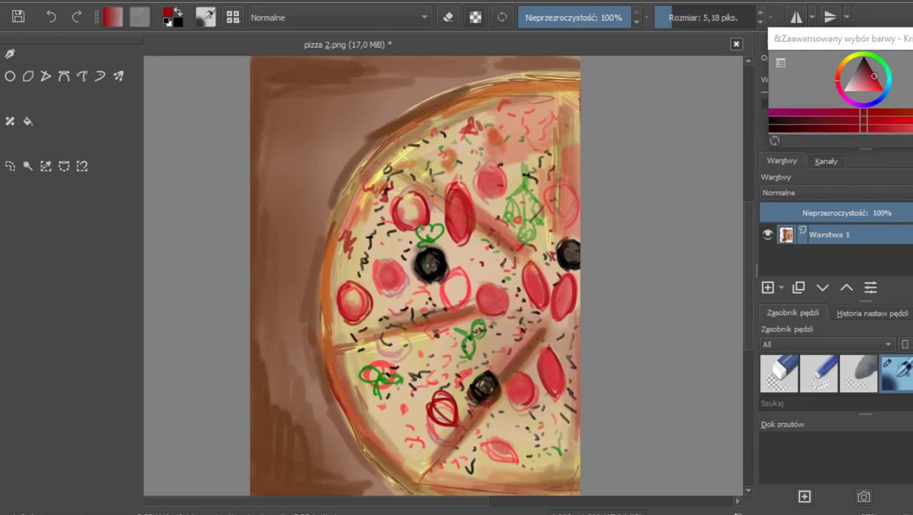
left_click_drag(536, 265, 525, 299)
left_click_drag(398, 263, 380, 289)
mouse_move(505, 287)
left_mouse_down()
mouse_move(481, 313)
mouse_move(500, 294)
left_mouse_up()
mouse_move(366, 287)
left_mouse_down()
mouse_move(344, 307)
mouse_move(361, 315)
left_mouse_up()
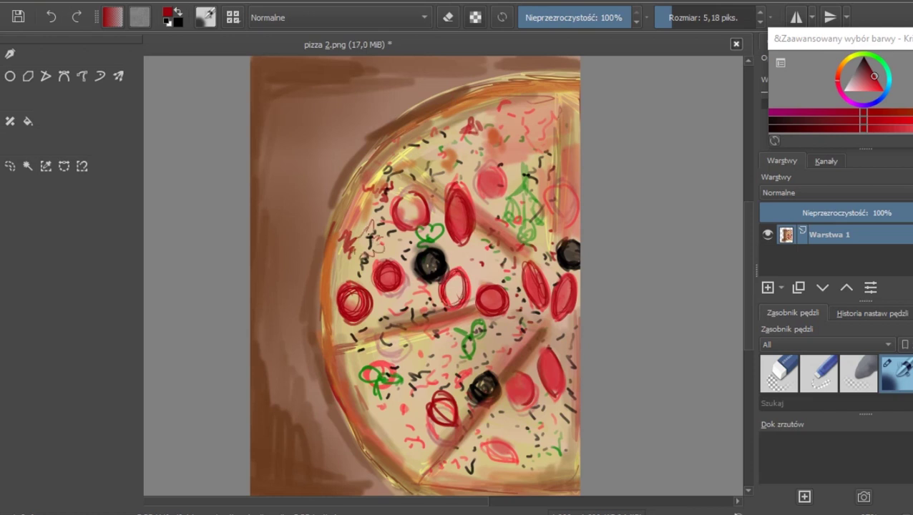
Hatch the central oval topping and draw thin dark red lines along the bottom crust and the upper-right and lower slice lines
left_click_drag(560, 484, 415, 485)
left_click_drag(549, 249, 555, 107)
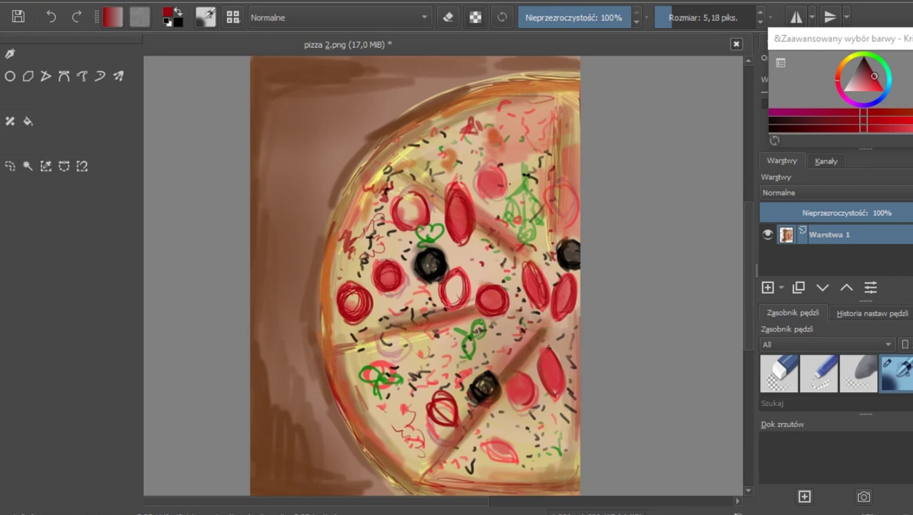
left_click_drag(455, 274, 449, 304)
left_click_drag(448, 278, 442, 302)
left_click_drag(489, 409, 426, 468)
Draw thin dark red strokes along the left and upper crust and the upper-left slice line
mouse_move(472, 417)
left_mouse_down()
mouse_move(422, 467)
mouse_move(342, 396)
left_mouse_up()
left_click_drag(319, 324, 322, 254)
left_click_drag(326, 340, 327, 230)
left_click_drag(334, 228, 368, 162)
left_click_drag(508, 251, 403, 171)
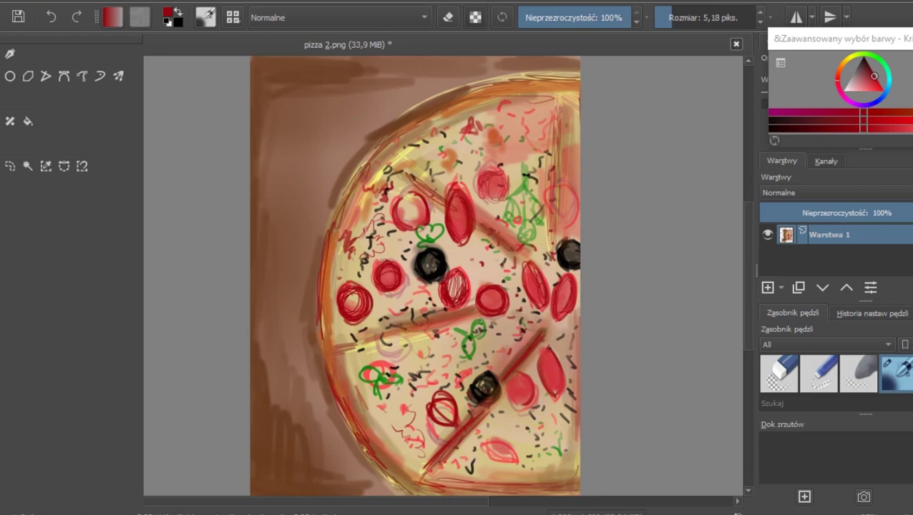
left_click_drag(545, 86, 416, 127)
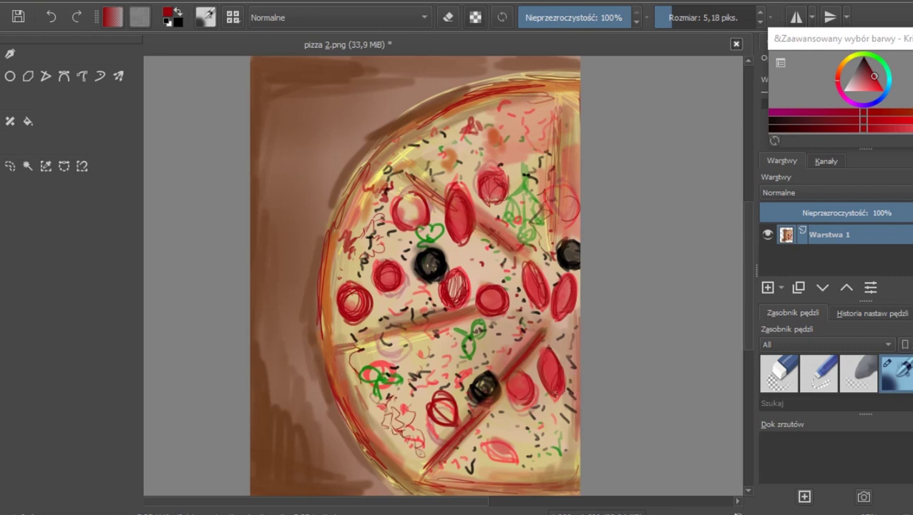
Add thin dark red scribbles at the lower right edge and across the upper slice, with more strokes on the upper crust
left_click_drag(569, 402, 564, 445)
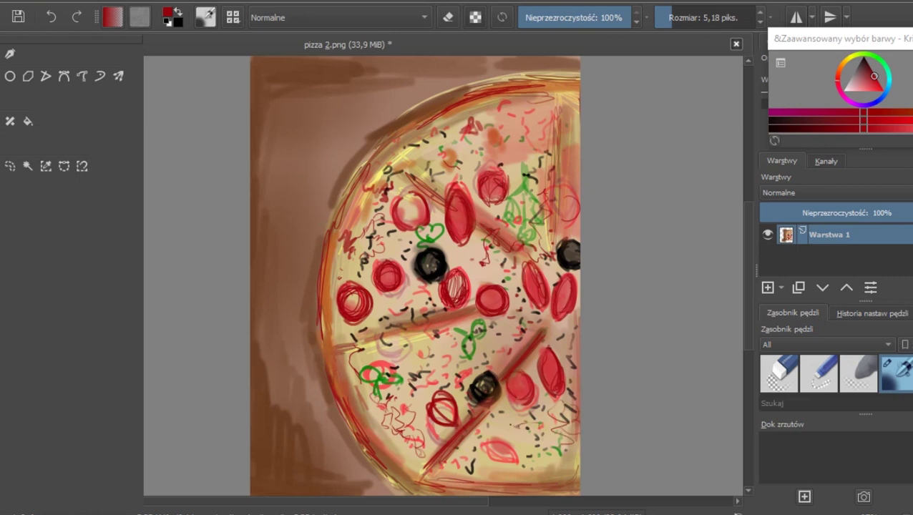
mouse_move(551, 116)
left_mouse_down()
mouse_move(548, 254)
mouse_move(548, 105)
mouse_move(474, 90)
left_mouse_up()
left_click_drag(461, 128, 406, 150)
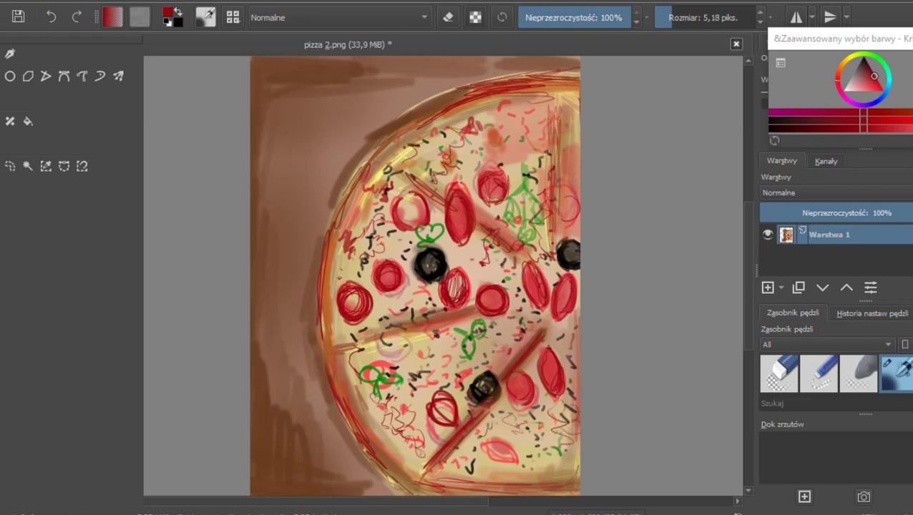
Choose a light red colour and add fine highlights to the central round topping and the left and upper-right slice lines
left_click(863, 90)
left_click_drag(494, 290, 499, 315)
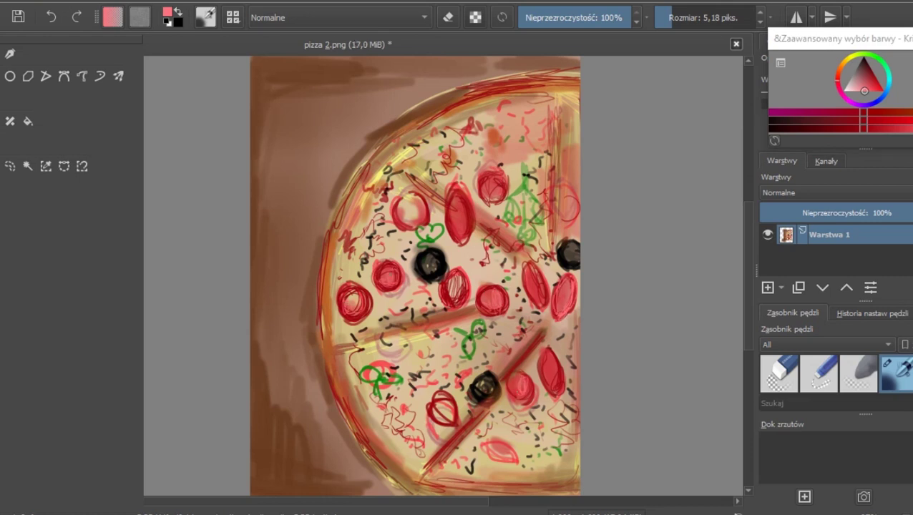
left_click_drag(469, 310, 364, 338)
left_click_drag(548, 120, 550, 232)
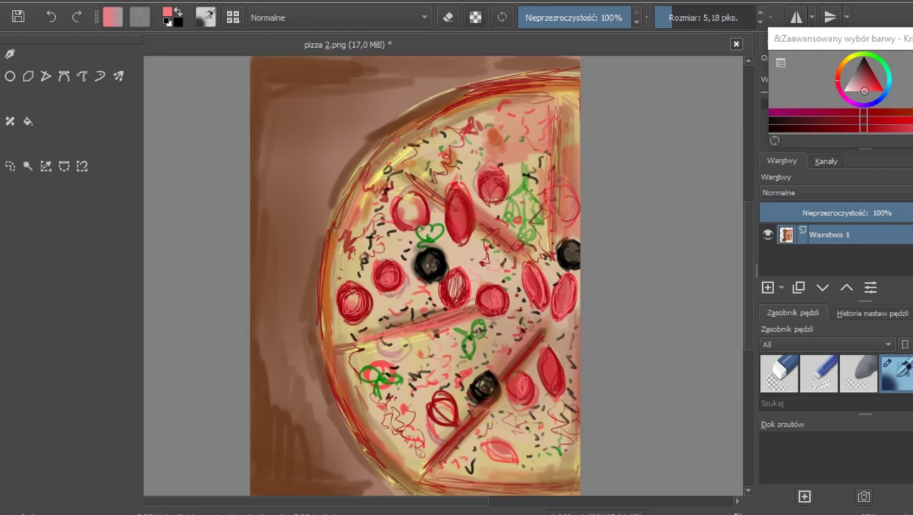
Choose a light yellow colour and add fine highlight strokes along the lower-left and left crust
left_click(846, 60)
left_click(851, 129)
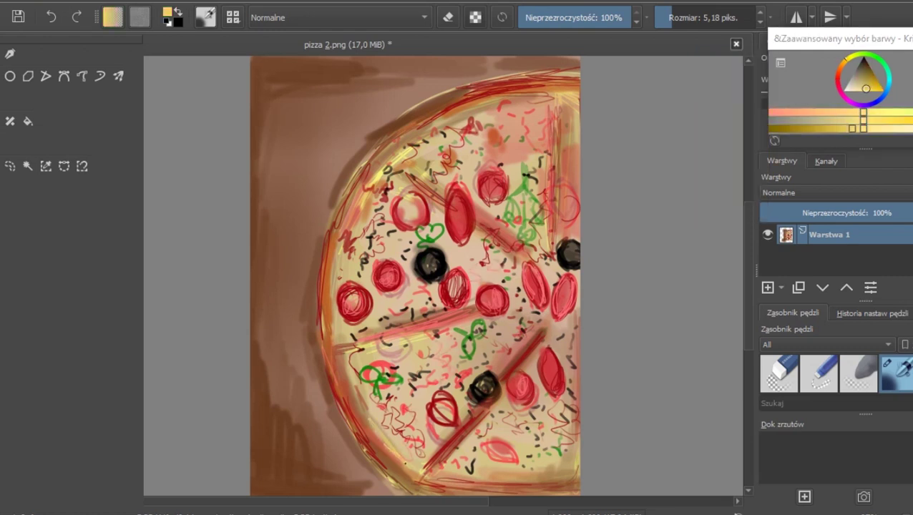
left_click_drag(370, 442, 412, 477)
left_click_drag(383, 461, 409, 481)
left_click_drag(328, 265, 318, 336)
left_click_drag(321, 286, 314, 340)
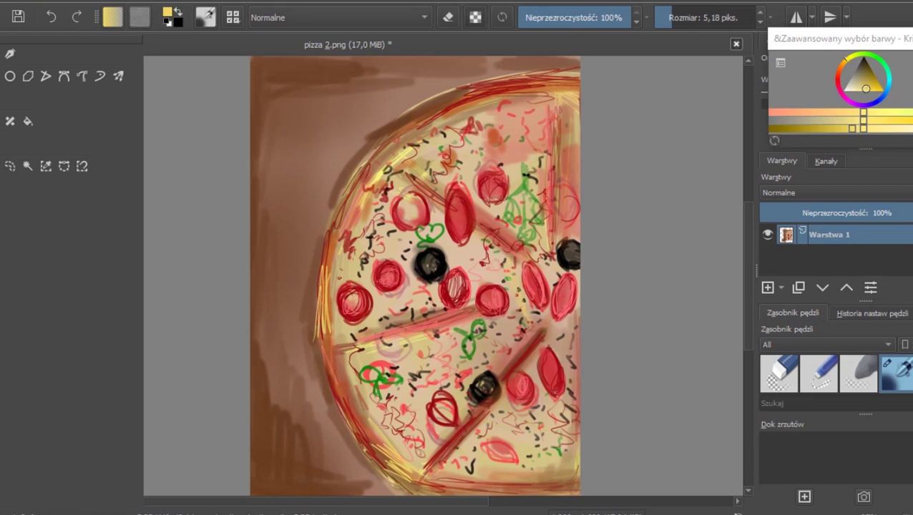
Enlarge the brush to 31.50 px and paint broad yellow strokes over the cheese, the upper-right slice line and the left crust
left_click(685, 17)
mouse_move(412, 321)
left_mouse_down()
mouse_move(437, 304)
mouse_move(389, 309)
left_mouse_up()
mouse_move(458, 382)
left_mouse_down()
mouse_move(464, 432)
mouse_move(417, 435)
left_mouse_up()
mouse_move(569, 112)
left_mouse_down()
mouse_move(573, 207)
mouse_move(538, 197)
left_mouse_up()
left_click_drag(573, 322, 510, 373)
left_click_drag(368, 180, 327, 256)
left_click_drag(353, 190, 327, 257)
left_click_drag(333, 363, 338, 397)
Brush yellow over the lower-right edge, the bottom crust, the lower slices and the lower-left inner crust
left_click_drag(575, 414, 572, 479)
left_click_drag(573, 483, 447, 475)
mouse_move(490, 424)
left_mouse_down()
mouse_move(501, 392)
mouse_move(439, 468)
left_mouse_up()
left_click_drag(572, 344, 500, 375)
left_click_drag(519, 314, 512, 344)
left_click_drag(414, 377, 415, 434)
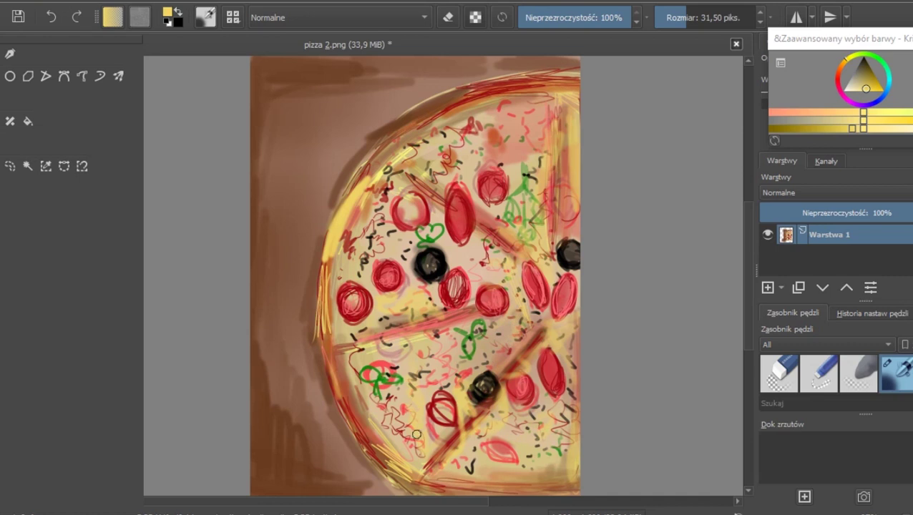
left_click_drag(345, 367, 362, 418)
Choose a dark red colour and shade the round toppings and cheese on the left slices
left_click(909, 93)
mouse_move(415, 203)
left_mouse_down()
mouse_move(425, 211)
mouse_move(394, 213)
left_mouse_up()
mouse_move(461, 195)
left_mouse_down()
mouse_move(461, 242)
mouse_move(450, 193)
left_mouse_up()
left_click_drag(397, 263, 369, 259)
mouse_move(349, 289)
left_mouse_down()
mouse_move(349, 312)
mouse_move(344, 290)
left_mouse_up()
mouse_move(434, 395)
left_mouse_down()
mouse_move(445, 420)
mouse_move(432, 402)
left_mouse_up()
mouse_move(387, 372)
left_mouse_down()
mouse_move(378, 368)
mouse_move(409, 365)
left_mouse_up()
mouse_move(458, 349)
left_mouse_down()
mouse_move(444, 376)
mouse_move(416, 383)
left_mouse_up()
left_click_drag(423, 405, 390, 395)
left_click_drag(411, 428, 422, 438)
Add soft dark red strokes across the upper slices and along the lower-left crust
mouse_move(541, 206)
left_mouse_down()
mouse_move(535, 242)
mouse_move(485, 262)
left_mouse_up()
left_click_drag(438, 219, 430, 197)
left_click_drag(478, 141, 491, 131)
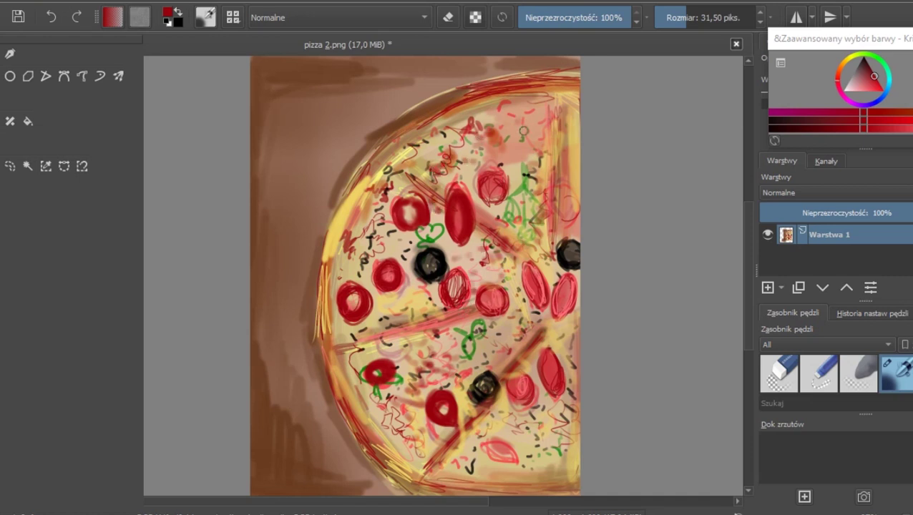
left_click_drag(377, 401, 392, 420)
left_click_drag(344, 355, 385, 453)
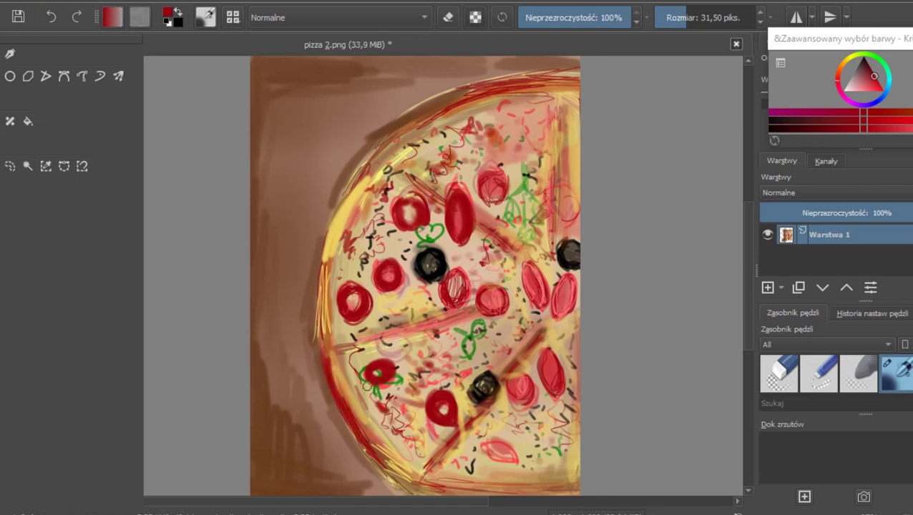
Paint dark red over the central oval toppings, the slice lines and the upper and left crust
mouse_move(544, 297)
left_mouse_down()
mouse_move(527, 267)
mouse_move(530, 303)
left_mouse_up()
mouse_move(571, 279)
left_mouse_down()
mouse_move(562, 313)
mouse_move(554, 304)
left_mouse_up()
left_click_drag(555, 112, 554, 265)
left_click_drag(490, 100, 365, 160)
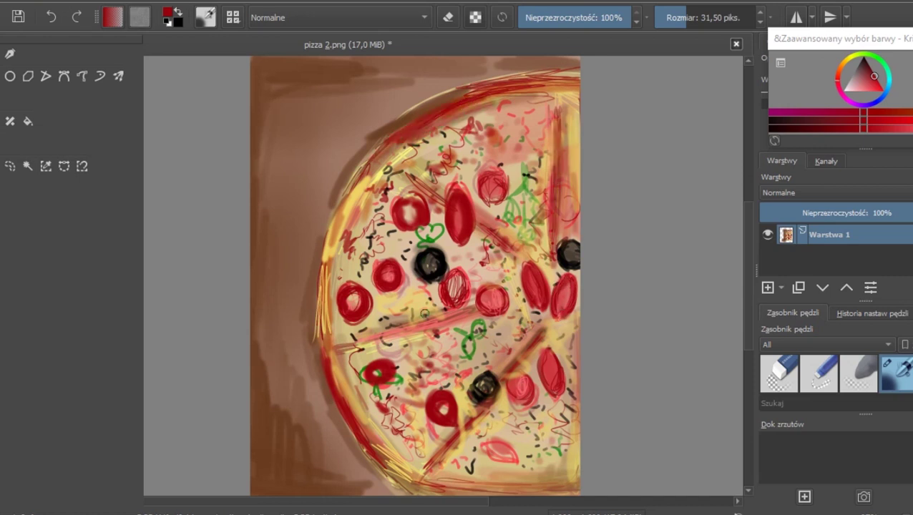
left_click_drag(454, 312, 348, 341)
left_click_drag(341, 209, 320, 335)
left_click_drag(383, 154, 324, 237)
left_click_drag(405, 173, 442, 207)
Choose black and add soft shadow strokes around the left slice line and the lower-left slice
left_click(863, 58)
left_click_drag(485, 240, 471, 250)
mouse_move(460, 320)
left_mouse_down()
mouse_move(430, 332)
mouse_move(402, 323)
left_mouse_up()
left_click_drag(378, 351, 400, 348)
left_click_drag(349, 348, 365, 343)
left_click_drag(379, 413, 403, 439)
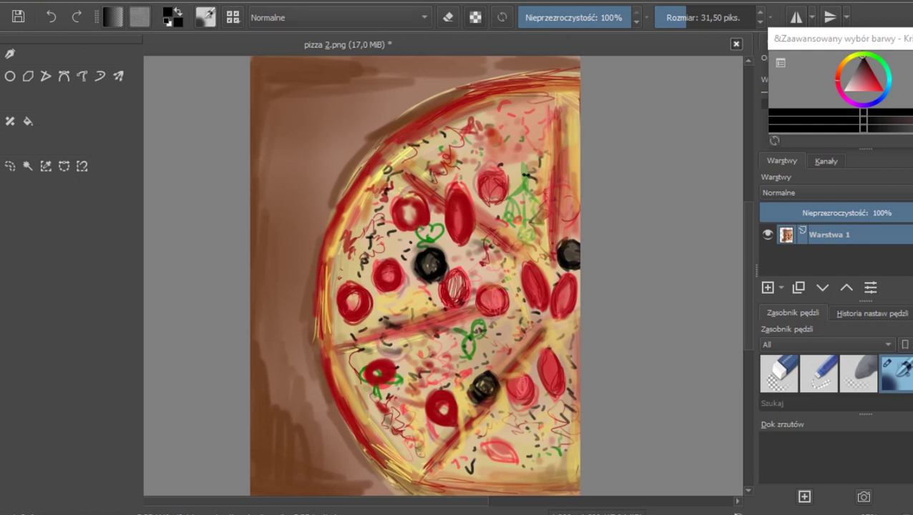
Dab soft black spots over the upper-right slices and around the herb leaf
left_click(573, 179)
left_click(527, 132)
left_click(518, 154)
left_click_drag(542, 167, 542, 185)
left_click(546, 255)
left_click_drag(545, 256, 555, 278)
left_click_drag(501, 246, 489, 250)
mouse_move(497, 229)
left_mouse_down()
mouse_move(477, 239)
mouse_move(491, 221)
left_mouse_up()
left_click_drag(519, 190, 512, 204)
Add soft black marks to the upper-left slice and the bottom slice around the pale oval topping
mouse_move(460, 160)
left_mouse_down()
mouse_move(439, 171)
mouse_move(439, 162)
left_mouse_up()
mouse_move(442, 168)
left_mouse_down()
mouse_move(424, 189)
mouse_move(405, 186)
left_mouse_up()
left_click_drag(439, 210, 426, 215)
left_click_drag(569, 444, 558, 450)
mouse_move(520, 413)
left_mouse_down()
mouse_move(531, 431)
mouse_move(501, 473)
left_mouse_up()
mouse_move(476, 445)
left_mouse_down()
mouse_move(453, 470)
mouse_move(523, 431)
left_mouse_up()
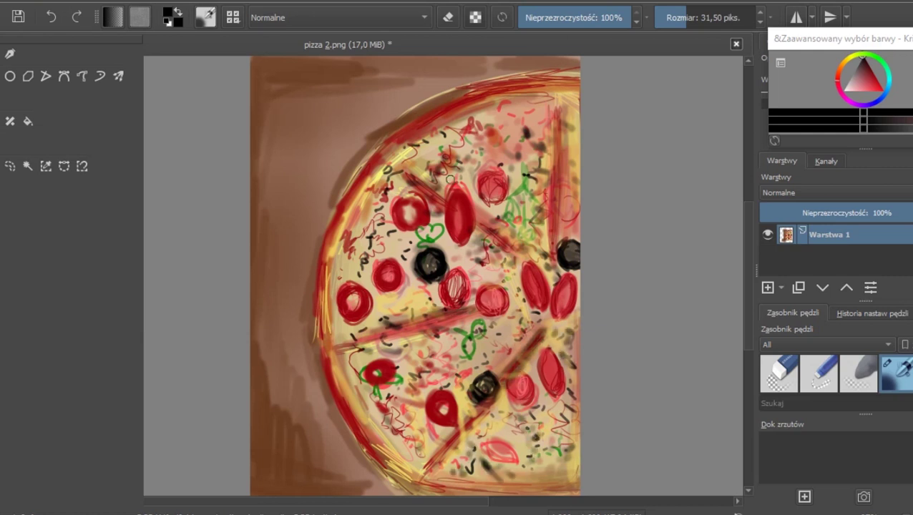
Shade the left and lower-left crust and the left slice line with black strokes
left_click_drag(325, 237, 319, 319)
left_click_drag(386, 146, 358, 191)
left_click_drag(462, 308, 387, 329)
left_click_drag(322, 344, 338, 398)
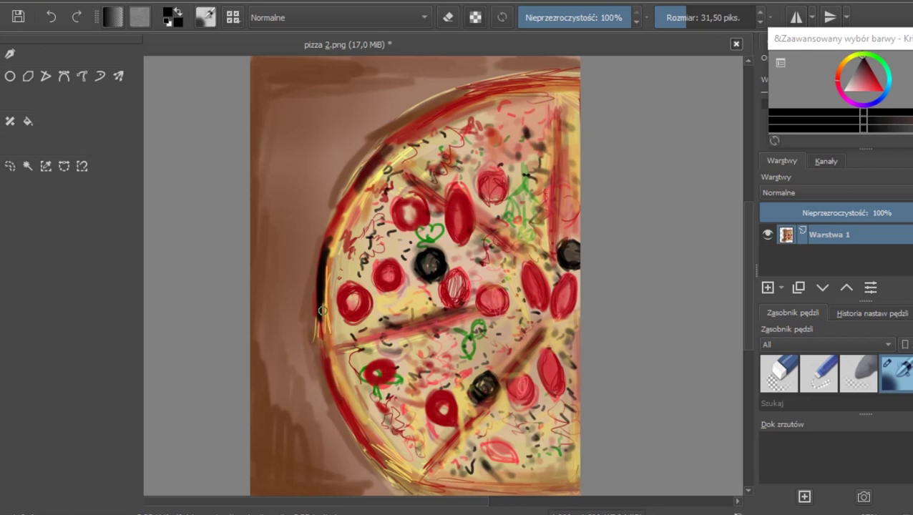
left_click_drag(376, 446, 421, 490)
Add black shading inside the round and oval red toppings and beside the upper-right slice line
left_click_drag(576, 280, 570, 320)
left_click_drag(547, 142, 549, 243)
left_click_drag(456, 272, 459, 298)
left_click_drag(451, 269, 442, 292)
left_click_drag(362, 286, 350, 317)
left_click_drag(533, 264, 541, 306)
left_click_drag(467, 194, 472, 233)
left_click_drag(529, 371, 521, 401)
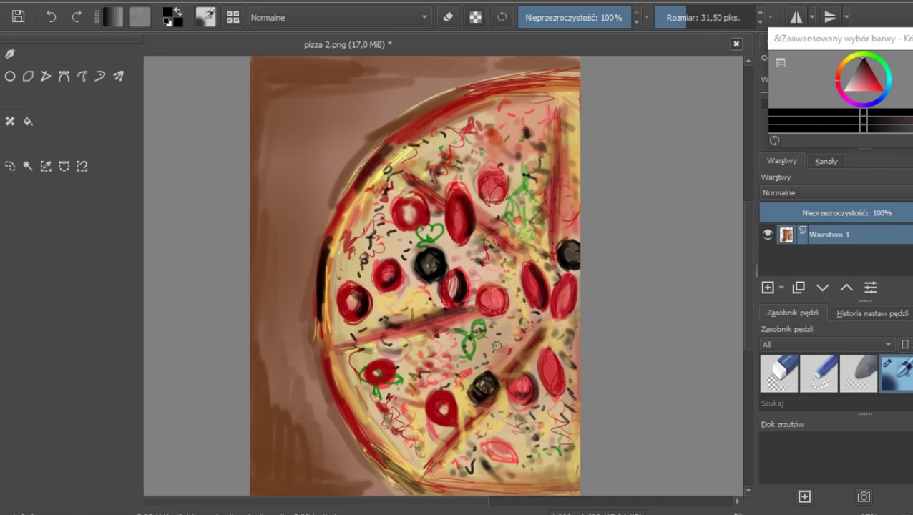
Add black strokes to the lower slice line, the herbs, the lower slices and the lower-left crust
left_click_drag(536, 345, 522, 363)
left_click_drag(532, 198, 526, 220)
left_click_drag(520, 197, 509, 233)
left_click_drag(499, 310, 451, 336)
left_click_drag(465, 446, 474, 440)
mouse_move(525, 411)
left_mouse_down()
mouse_move(530, 440)
mouse_move(546, 419)
left_mouse_up()
left_click_drag(385, 417, 395, 433)
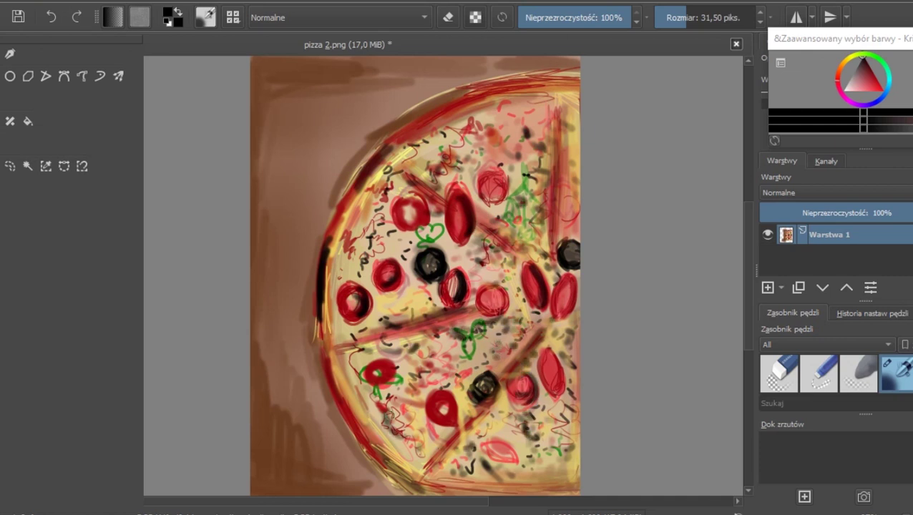
left_click_drag(346, 414, 372, 445)
Darken the upper red toppings, the upper crust and the upper-right slice line with black strokes
left_click_drag(481, 203, 499, 214)
left_click_drag(481, 242, 493, 255)
left_click_drag(451, 216, 449, 241)
mouse_move(425, 206)
left_mouse_down()
mouse_move(405, 229)
mouse_move(392, 223)
left_mouse_up()
left_click_drag(563, 279, 550, 325)
left_click_drag(532, 284, 530, 300)
left_click_drag(498, 83, 404, 129)
left_click_drag(555, 105, 558, 263)
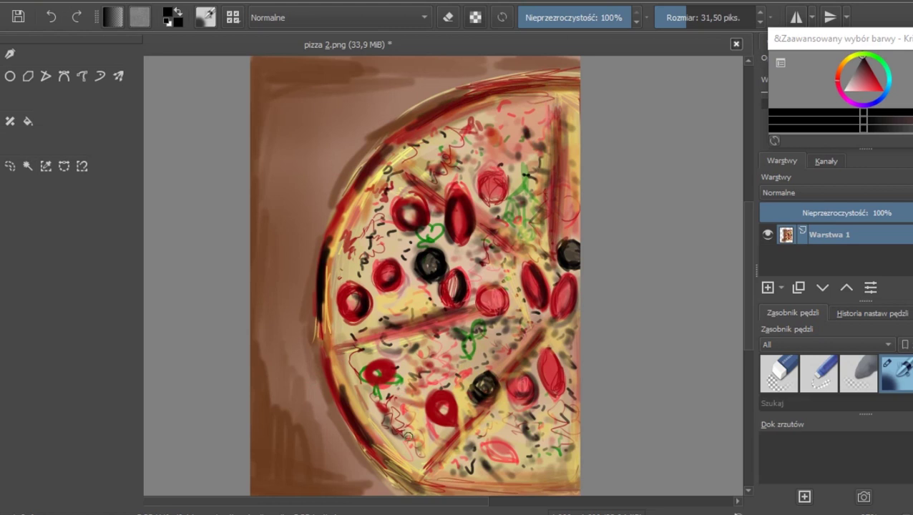
Paint black strokes along the lower-left inner crust and across the left edge of the upper-left slice
left_click_drag(403, 429, 454, 464)
left_click_drag(350, 348, 394, 415)
left_click_drag(369, 232, 340, 271)
Darken the left and bottom background edges and the area around the crust with black strokes
left_click_drag(252, 306, 251, 457)
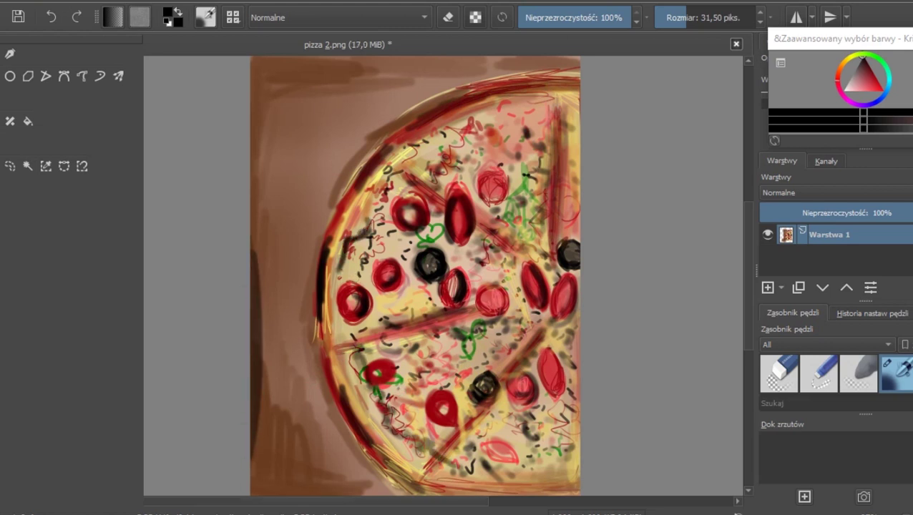
left_click_drag(329, 493, 250, 480)
mouse_move(321, 360)
left_mouse_down()
mouse_move(344, 428)
mouse_move(399, 483)
left_mouse_up()
left_click_drag(421, 84, 362, 136)
left_click_drag(409, 104, 336, 233)
mouse_move(494, 65)
left_mouse_down()
mouse_move(266, 60)
mouse_move(260, 279)
left_mouse_up()
left_click_drag(320, 74, 254, 83)
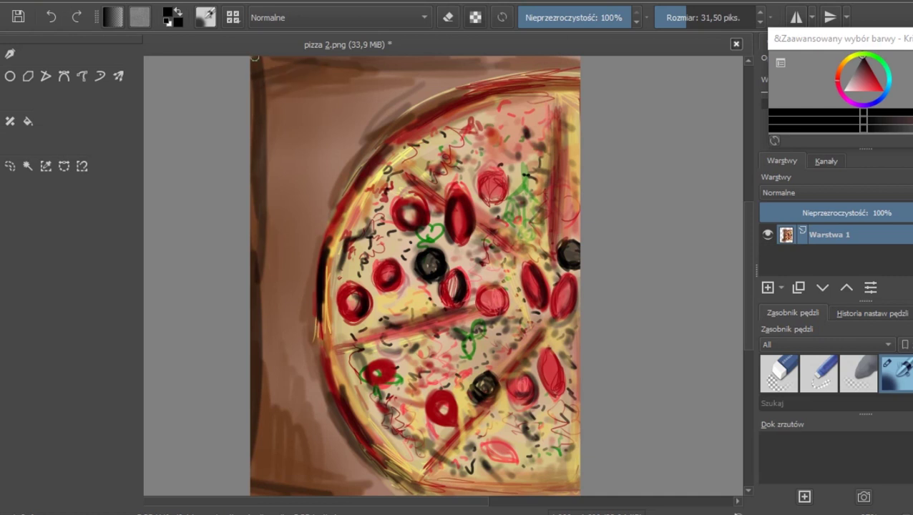
Hatch the upper-left background corner in black and darken the outer edge of the left crust
left_click_drag(360, 74, 259, 80)
left_click_drag(359, 62, 266, 62)
mouse_move(274, 101)
left_mouse_down()
mouse_move(286, 168)
mouse_move(318, 75)
mouse_move(248, 76)
left_mouse_up()
left_click_drag(331, 245, 320, 366)
left_click_drag(337, 218, 397, 136)
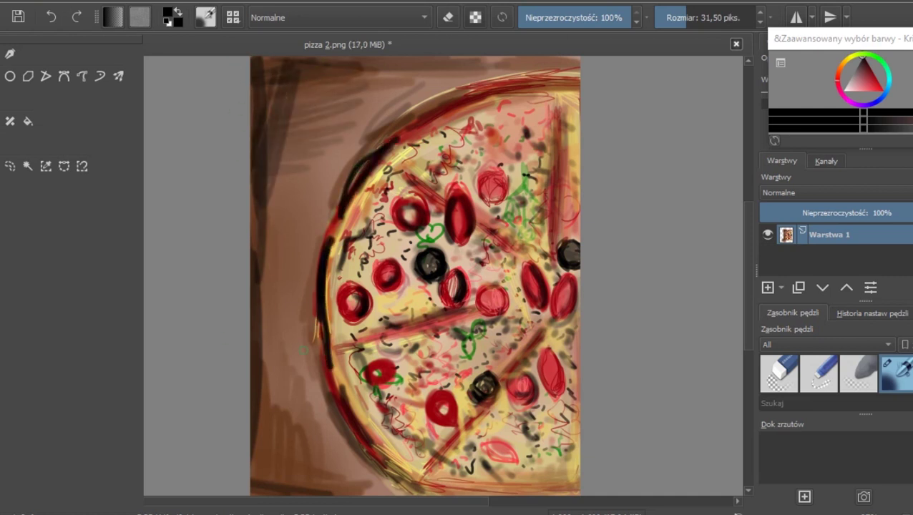
Deepen the three olives with black and dab dark spots around the upper-left slice line and herb leaf
mouse_move(476, 366)
left_mouse_down()
mouse_move(486, 390)
mouse_move(475, 395)
left_mouse_up()
left_click_drag(431, 254, 438, 270)
left_click_drag(565, 243, 566, 251)
left_click(535, 203)
left_click(540, 216)
left_click(528, 233)
left_click(498, 245)
left_click(489, 251)
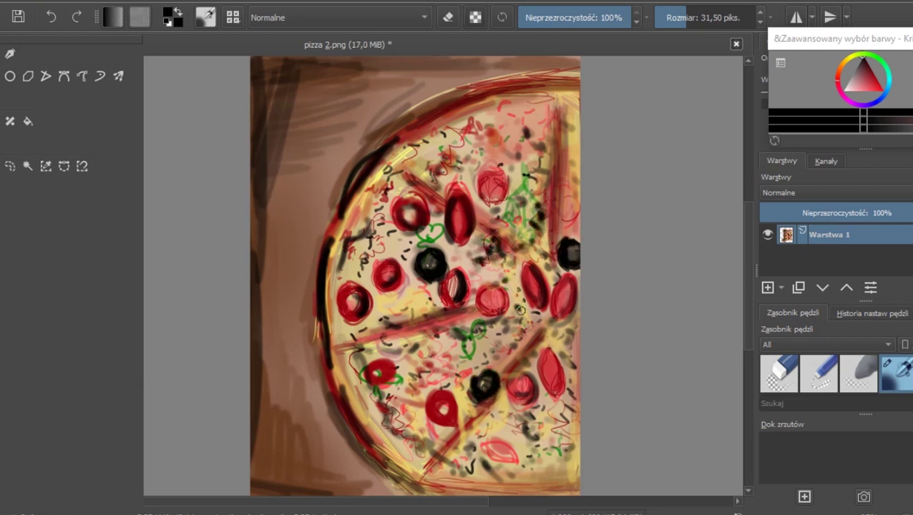
Dab black spots near the pizza's centre and over the upper-right slices
left_click(515, 306)
left_click(524, 331)
left_click(461, 335)
left_click(566, 187)
left_click(570, 147)
left_click(573, 162)
left_click(529, 128)
left_click(506, 128)
left_click(514, 156)
Brush shading strokes along the inner edge of the upper, lower and left crust
mouse_move(524, 117)
left_mouse_down()
mouse_move(465, 125)
mouse_move(372, 211)
left_mouse_up()
mouse_move(568, 457)
left_mouse_down()
mouse_move(472, 450)
mouse_move(368, 404)
left_mouse_up()
left_click_drag(350, 308, 345, 369)
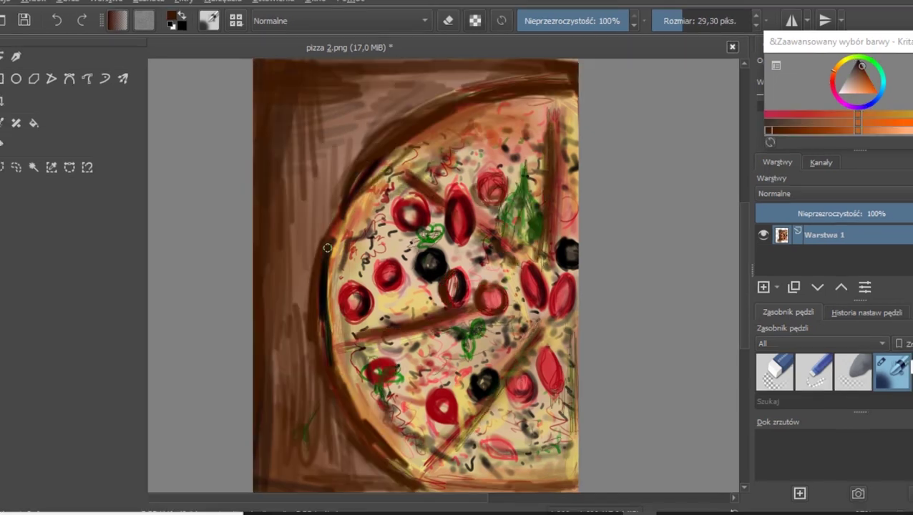
Paint dark brown strokes on the left crust edge and across the upper and left background
left_click_drag(327, 248, 337, 222)
left_click_drag(459, 87, 369, 77)
left_click_drag(487, 69, 370, 69)
mouse_move(270, 251)
left_mouse_down()
mouse_move(269, 371)
mouse_move(277, 350)
left_mouse_up()
left_click_drag(304, 273, 292, 359)
left_click_drag(287, 241, 279, 361)
Shade the lower-right slice, the bottom crust and the end of the lower slice line with brown strokes
mouse_move(569, 367)
left_mouse_down()
mouse_move(563, 476)
mouse_move(541, 477)
left_mouse_up()
left_click_drag(545, 403, 522, 478)
left_click_drag(574, 466, 492, 473)
left_click_drag(569, 474, 444, 478)
left_click_drag(453, 426, 422, 472)
left_click(859, 122)
left_click(910, 118)
left_click_drag(346, 346, 373, 416)
key("ctrl+z")
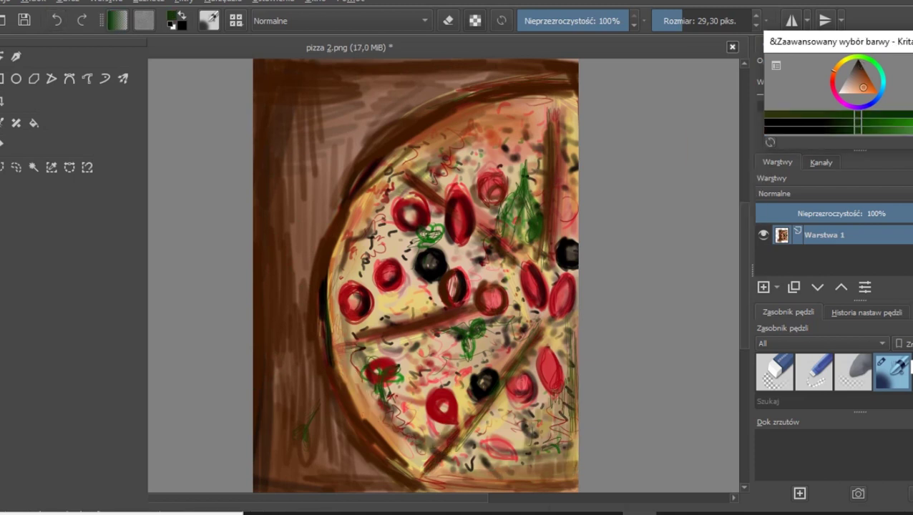
Choose a light yellow colour and paint broad highlights along the bottom, upper and left crust
left_click(840, 62)
left_click(859, 92)
left_click_drag(433, 455, 505, 476)
left_click_drag(465, 469, 554, 472)
left_click_drag(399, 448, 364, 399)
left_click_drag(340, 281, 341, 310)
left_click_drag(472, 123, 388, 170)
left_click_drag(440, 126, 369, 178)
left_click_drag(328, 265, 333, 370)
left_click_drag(327, 330, 343, 392)
Add yellow highlights to the left slice line and inside the oval red toppings
left_click_drag(478, 307, 393, 330)
left_click_drag(454, 206, 457, 224)
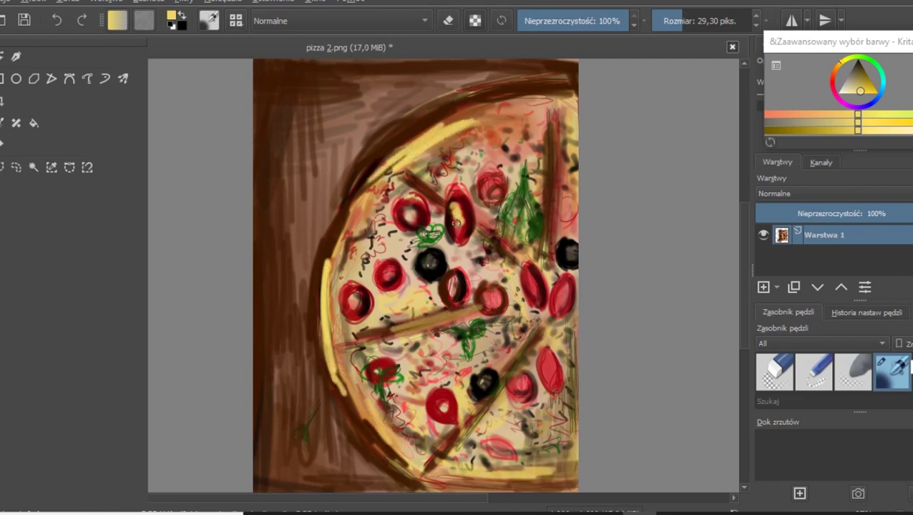
left_click_drag(524, 274, 537, 301)
left_click_drag(559, 286, 557, 305)
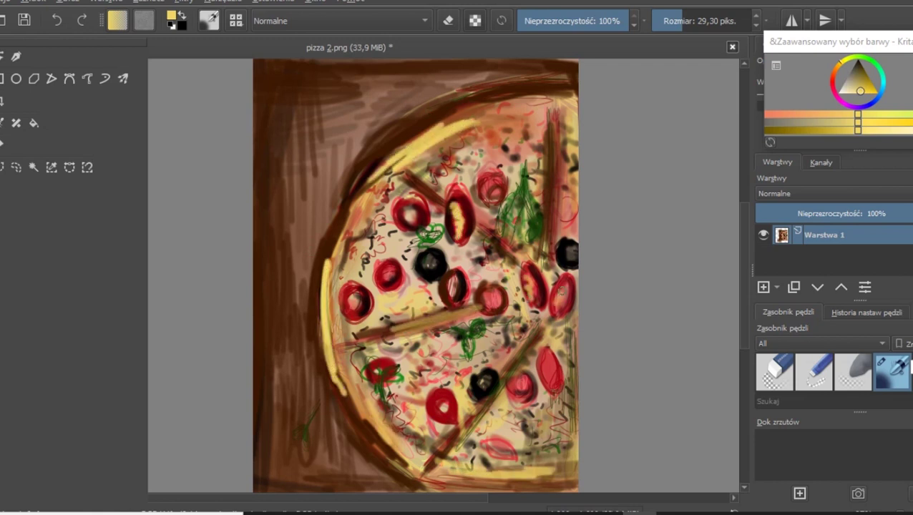
Add light yellow strokes to the inner left crust, the leftmost round topping, the lower-left crust and the lower slice at the canvas edge
left_click_drag(343, 271, 341, 353)
left_click_drag(359, 287, 351, 311)
mouse_move(412, 431)
left_mouse_down()
mouse_move(438, 458)
mouse_move(432, 472)
left_mouse_up()
left_click_drag(382, 424, 403, 461)
left_click_drag(423, 472, 439, 478)
left_click_drag(571, 356, 567, 462)
Choose a dark green and paint herbs on the lower-right slice, the large leaf, the upper slices and around the left red topping
left_click(864, 57)
left_click(861, 66)
left_click_drag(549, 402, 558, 442)
left_click_drag(522, 174, 527, 206)
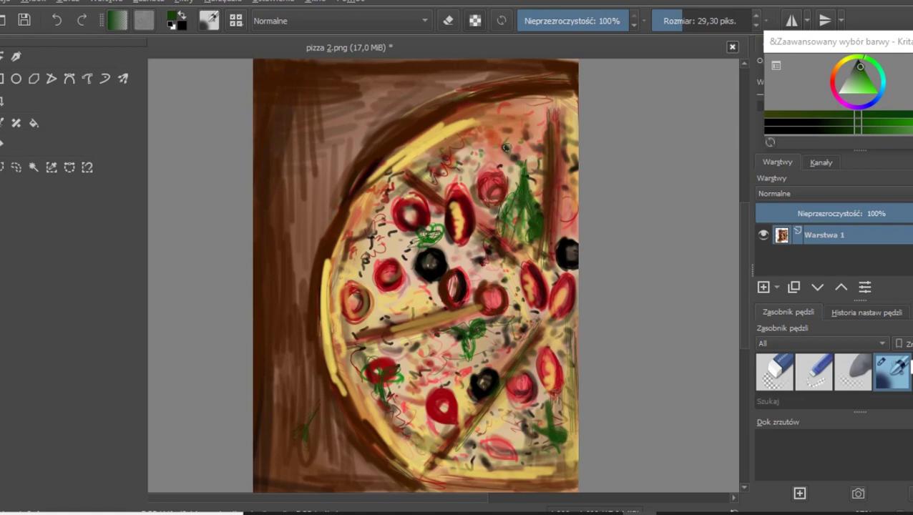
left_click_drag(492, 247, 475, 254)
left_click_drag(470, 245, 480, 252)
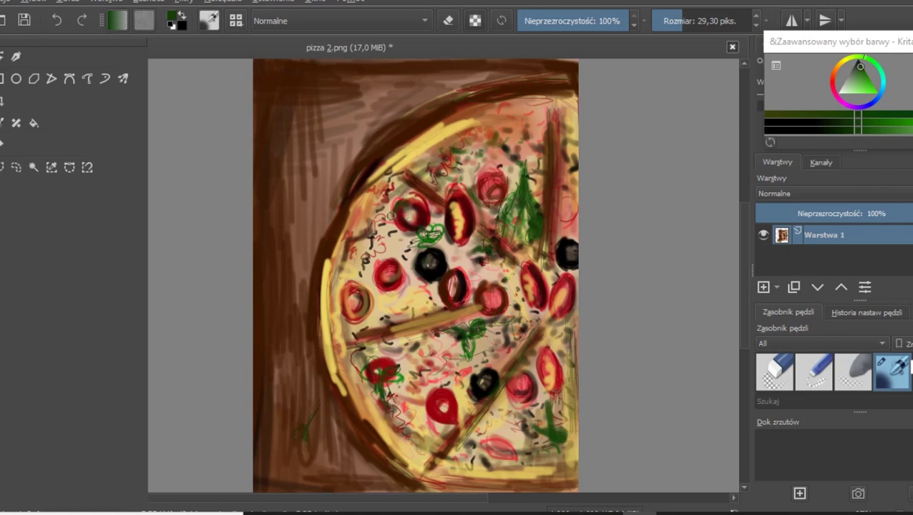
left_click_drag(384, 249, 410, 260)
left_click_drag(387, 315, 427, 290)
Choose black and paint dark strokes along the left crust edge and down the left and upper background
left_click(858, 60)
mouse_move(256, 245)
left_mouse_down()
mouse_move(256, 63)
mouse_move(407, 70)
left_mouse_up()
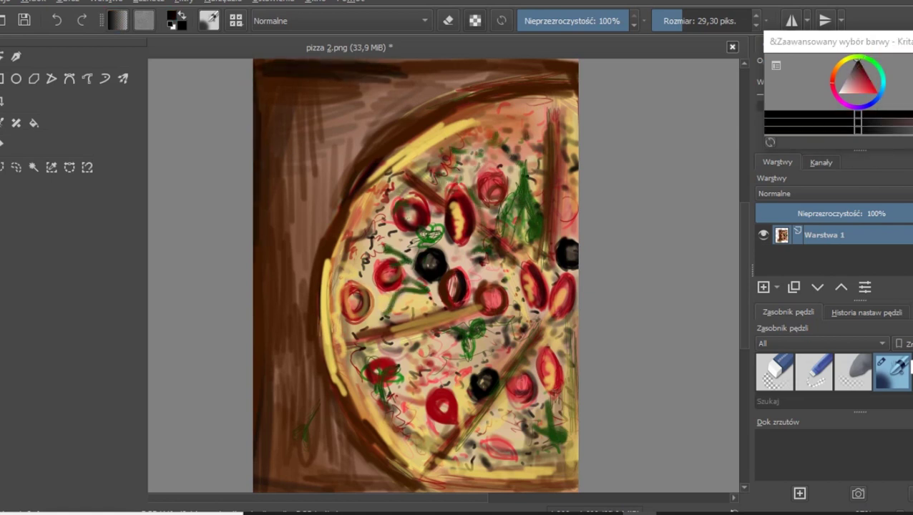
left_click_drag(346, 203, 316, 342)
left_click_drag(289, 138, 287, 210)
left_click_drag(316, 88, 311, 238)
left_click_drag(292, 83, 288, 194)
left_click_drag(271, 83, 268, 248)
left_click_drag(271, 151, 261, 236)
mouse_move(369, 467)
left_mouse_down()
mouse_move(290, 463)
mouse_move(372, 464)
left_mouse_up()
Darken the lower-left background, the outer edge of the upper crust and the top of the canvas with black strokes
mouse_move(304, 468)
left_mouse_down()
mouse_move(290, 279)
mouse_move(264, 486)
left_mouse_up()
mouse_move(259, 279)
left_mouse_down()
mouse_move(257, 465)
mouse_move(408, 480)
left_mouse_up()
left_click_drag(439, 117, 366, 176)
left_click_drag(569, 87, 472, 105)
mouse_move(512, 71)
left_mouse_down()
mouse_move(570, 63)
mouse_move(381, 65)
left_mouse_up()
left_click_drag(264, 162, 262, 279)
Choose an orange-brown and paint long vertical and crossing horizontal strokes over the upper-left background as wood texture
left_click(833, 72)
left_click(865, 84)
left_click_drag(321, 89, 321, 159)
left_click_drag(295, 84, 309, 255)
left_click_drag(284, 106, 290, 270)
left_click_drag(279, 89, 276, 263)
left_click_drag(260, 83, 263, 264)
left_click_drag(265, 107, 362, 101)
left_click_drag(257, 80, 386, 87)
left_click_drag(262, 131, 319, 118)
left_click_drag(254, 145, 301, 151)
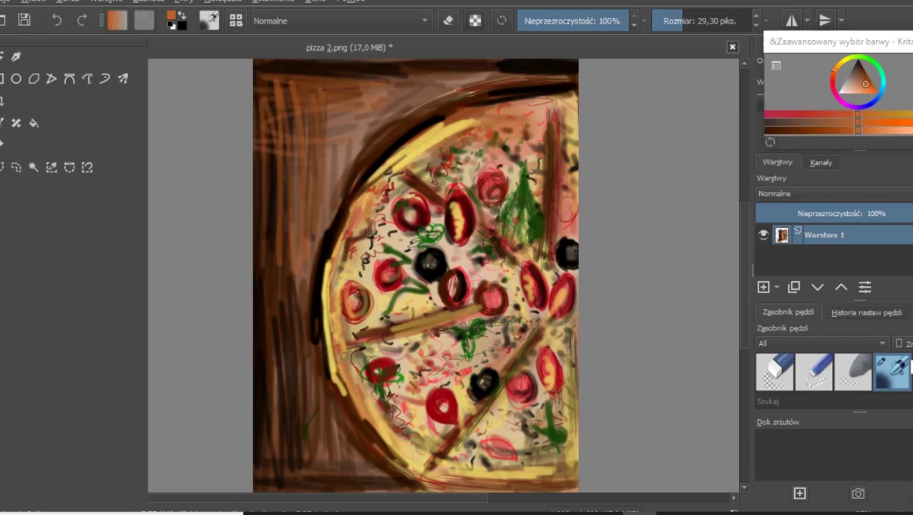
Shade the centre of the pizza, the base of the large leaf and the nearby slice lines with orange-brown strokes
mouse_move(484, 235)
left_mouse_down()
mouse_move(515, 262)
mouse_move(504, 288)
left_mouse_up()
left_click_drag(482, 277, 465, 286)
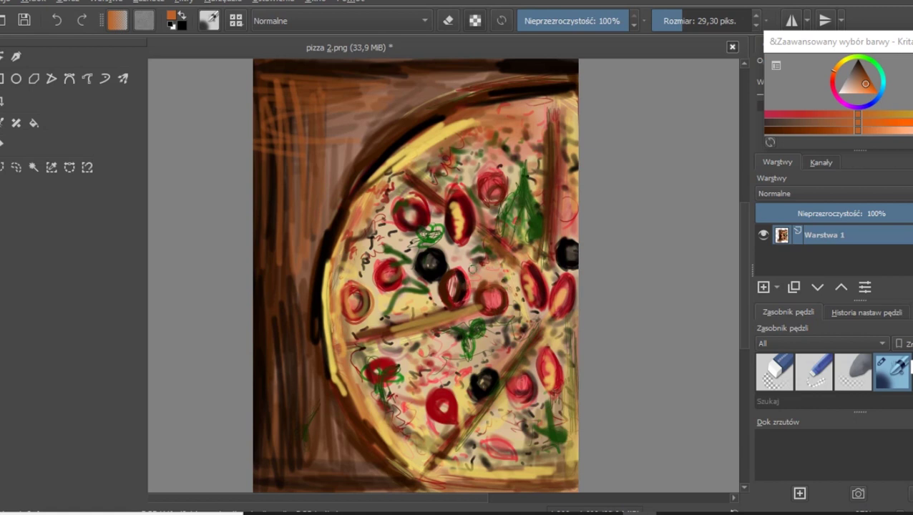
left_click_drag(475, 250, 465, 276)
left_click_drag(508, 266, 522, 316)
left_click_drag(528, 281, 510, 316)
mouse_move(517, 306)
left_mouse_down()
mouse_move(493, 343)
mouse_move(500, 364)
left_mouse_up()
left_click_drag(538, 203, 534, 246)
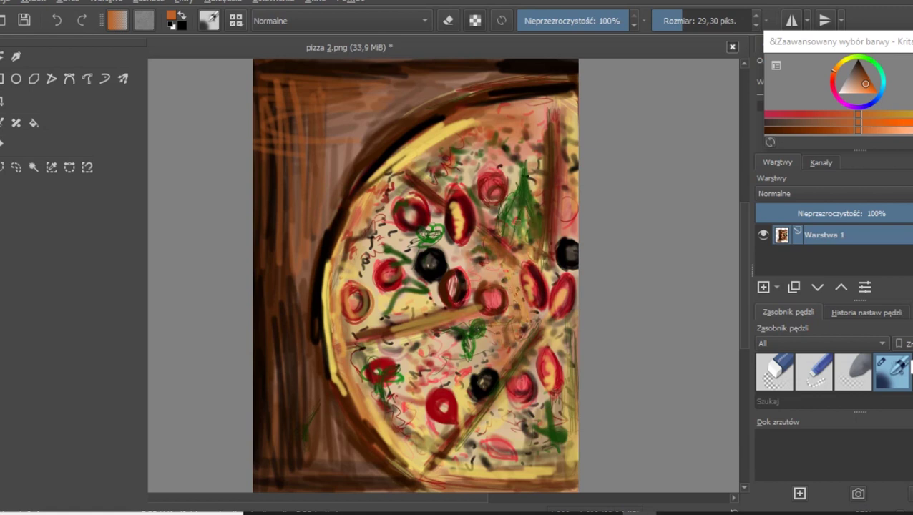
left_click_drag(503, 214, 495, 238)
left_click_drag(487, 230, 520, 253)
left_click_drag(554, 195, 538, 315)
Extend the orange-brown wood strokes along the left edge and over the lower-left background
mouse_move(291, 85)
left_mouse_down()
mouse_move(294, 231)
mouse_move(300, 68)
left_mouse_up()
left_click_drag(276, 293, 255, 121)
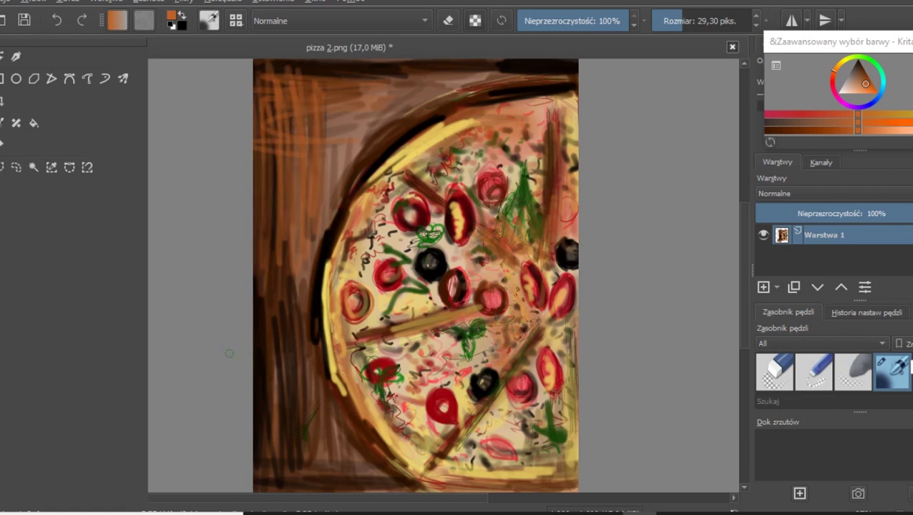
left_click_drag(266, 451, 291, 485)
mouse_move(281, 483)
left_mouse_down()
mouse_move(258, 488)
mouse_move(257, 336)
left_mouse_up()
left_click_drag(259, 329, 262, 485)
left_click_drag(234, 364, 228, 364)
left_click_drag(339, 430, 304, 300)
left_click_drag(300, 290, 288, 450)
Choose a near-white colour and highlight the black olives, the upper-left slice line and the left slice line
left_click(839, 90)
left_click_drag(421, 258, 419, 273)
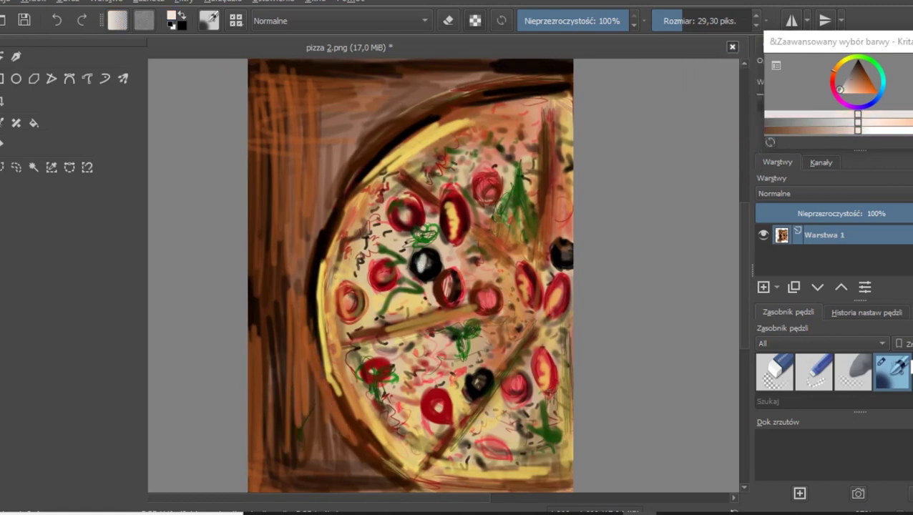
left_click_drag(464, 230, 516, 273)
left_click_drag(465, 305, 394, 326)
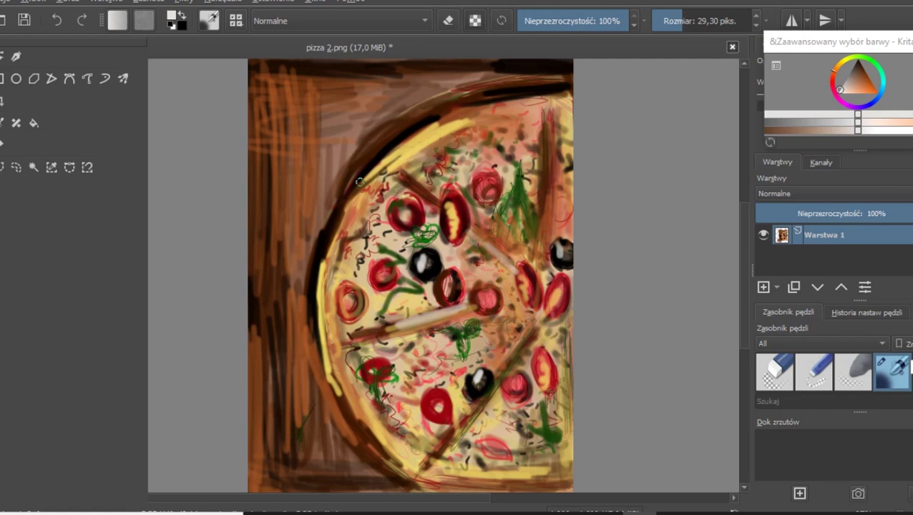
Paint near-white highlights along the outer left, lower-left and upper crust edges and on the two upper slice lines
left_click_drag(373, 170, 313, 308)
mouse_move(343, 390)
left_mouse_down()
mouse_move(378, 452)
mouse_move(411, 470)
left_mouse_up()
left_click_drag(503, 103, 398, 132)
left_click_drag(405, 182, 522, 273)
left_click_drag(546, 136, 545, 249)
Add faint light strokes to the left background and a white highlight along the upper-right crust
left_click_drag(277, 72, 261, 235)
left_click_drag(257, 61, 293, 200)
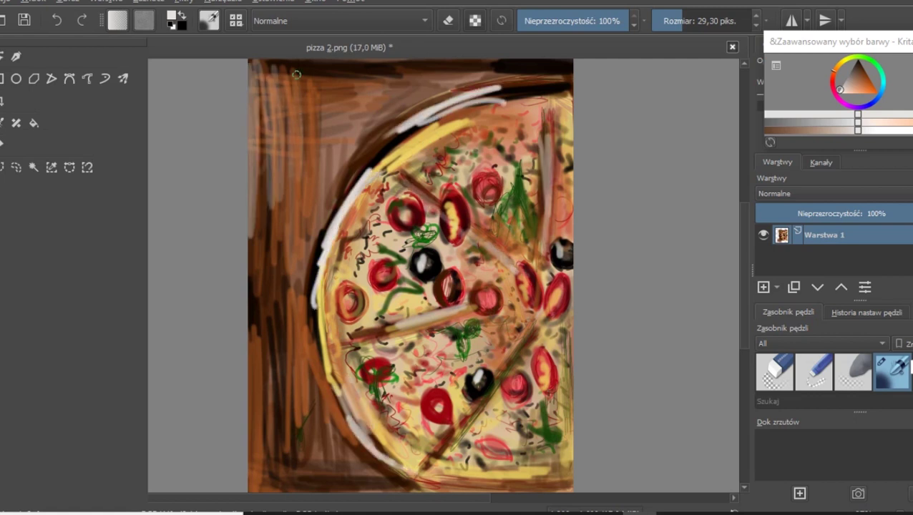
left_click_drag(336, 79, 274, 63)
left_click_drag(263, 390, 262, 465)
left_click_drag(568, 92, 499, 112)
left_click_drag(508, 104, 459, 121)
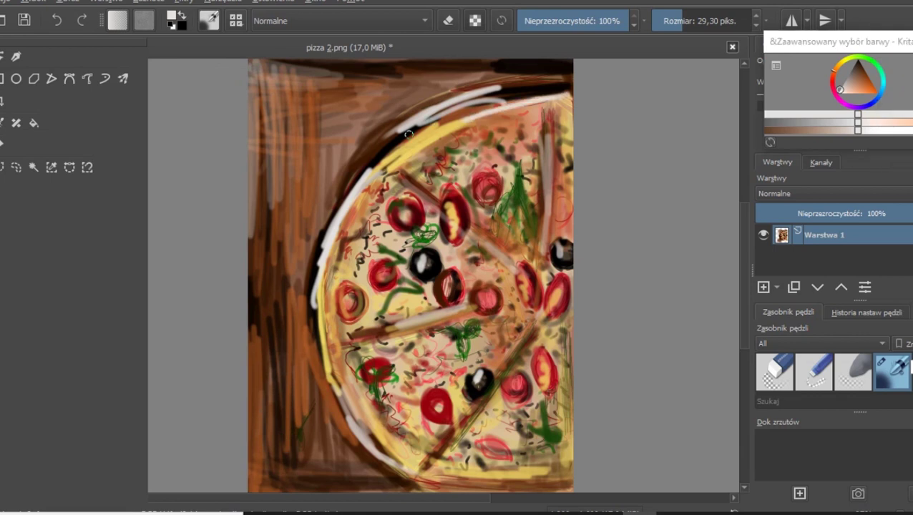